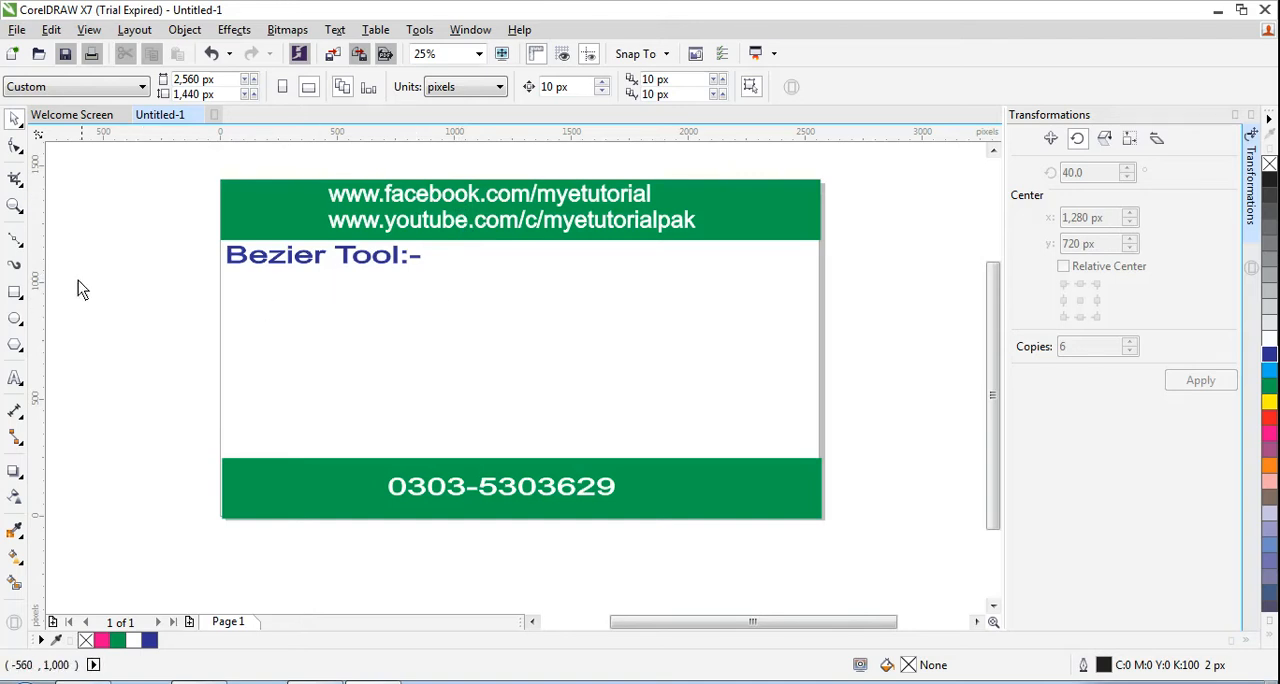
# - Draw a near-vertical straight line about 508 px tall with the Bézier tool in the page's blank middle area, pulling a handle at its lower end
pyautogui.click(18, 242)
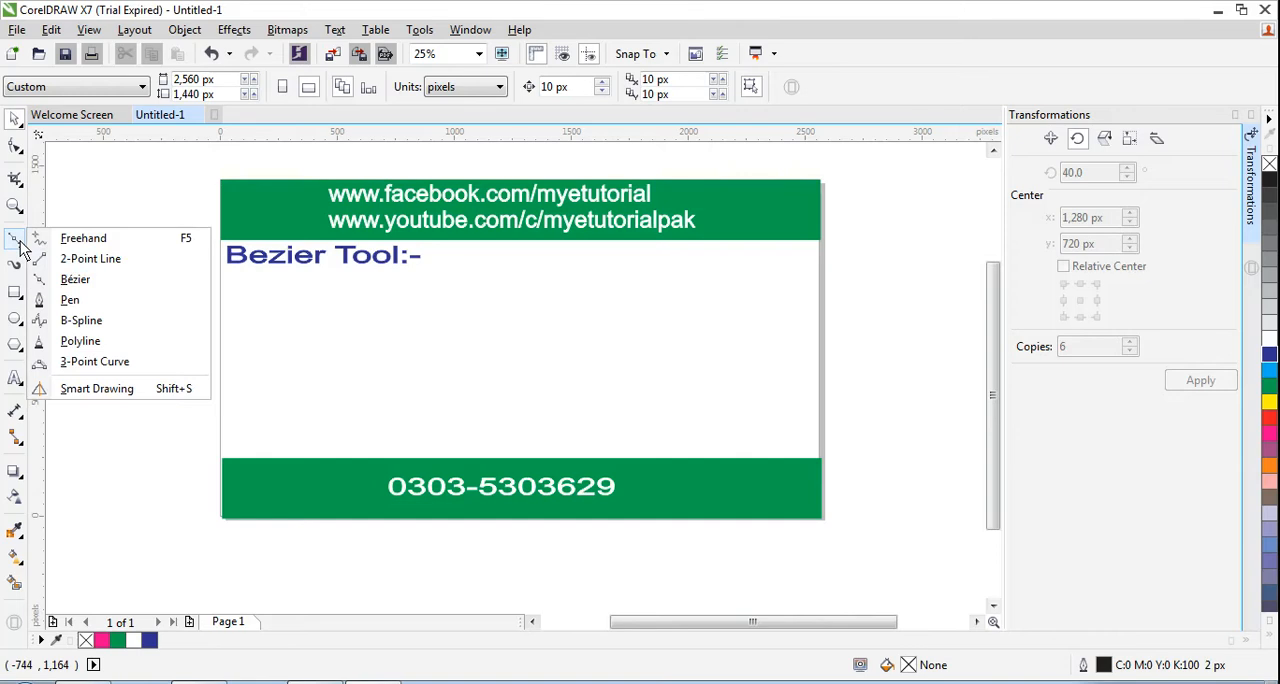
pyautogui.click(76, 280)
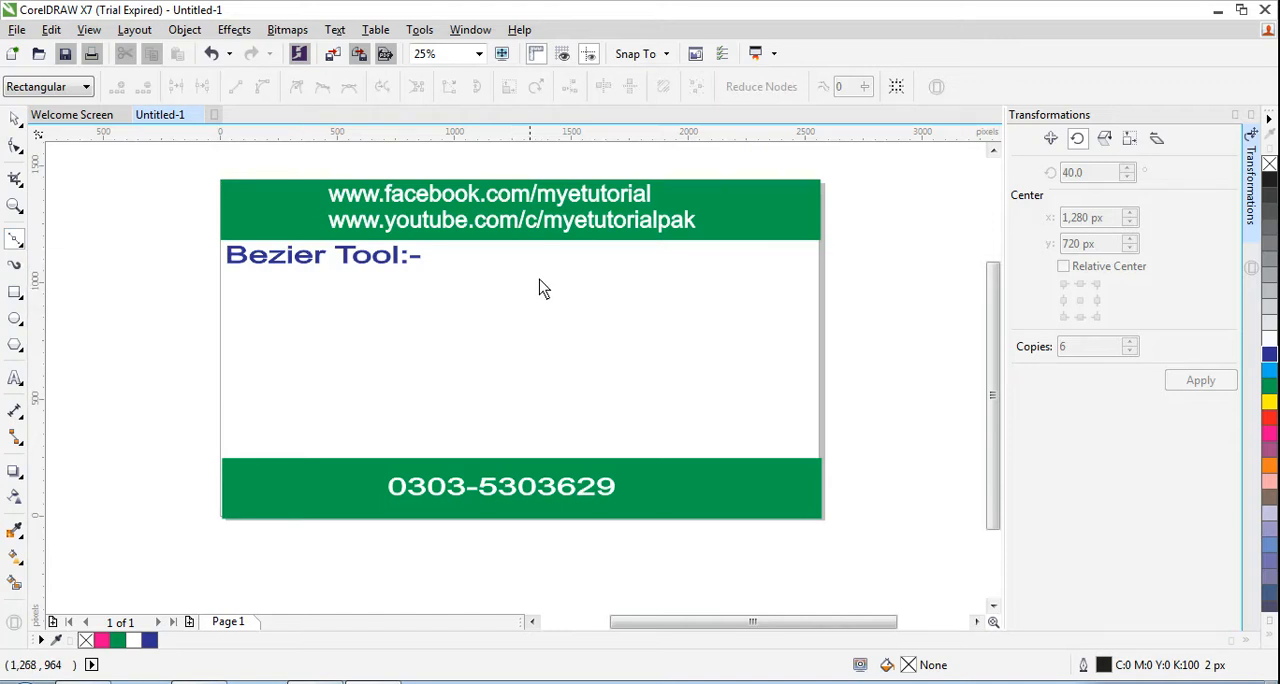
pyautogui.click(18, 245)
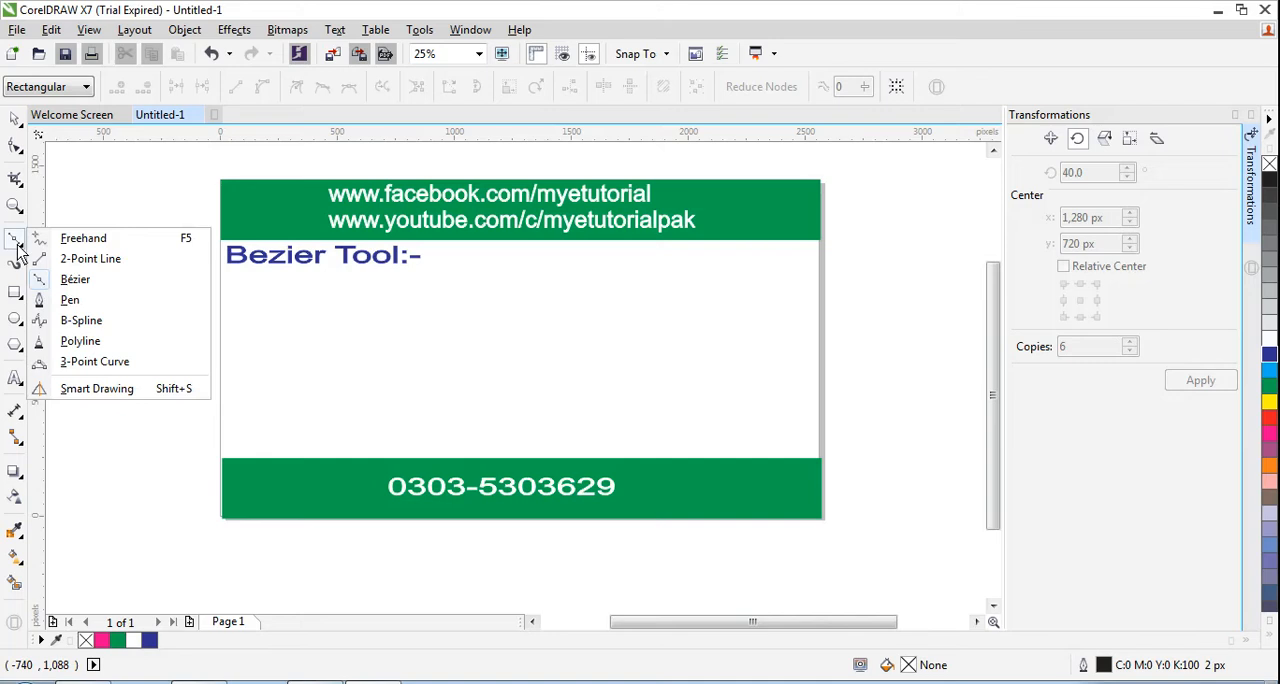
pyautogui.click(75, 283)
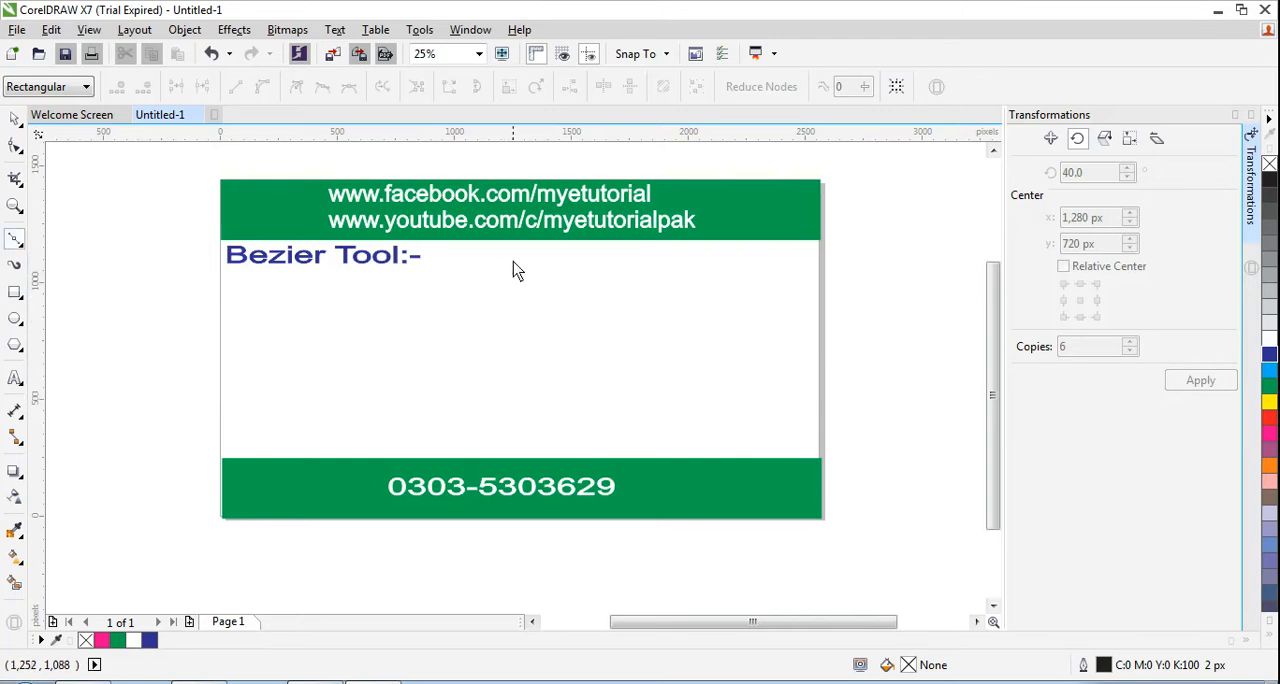
pyautogui.click(514, 261)
pyautogui.click(510, 383)
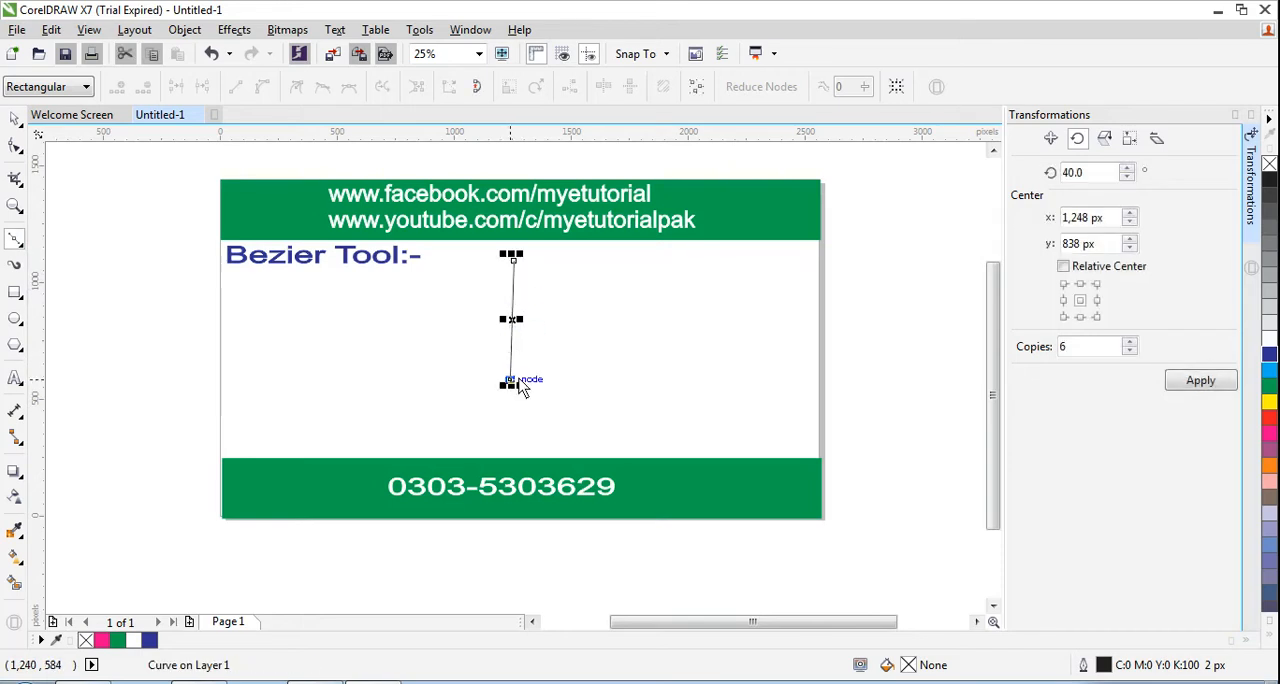
pyautogui.click(511, 386)
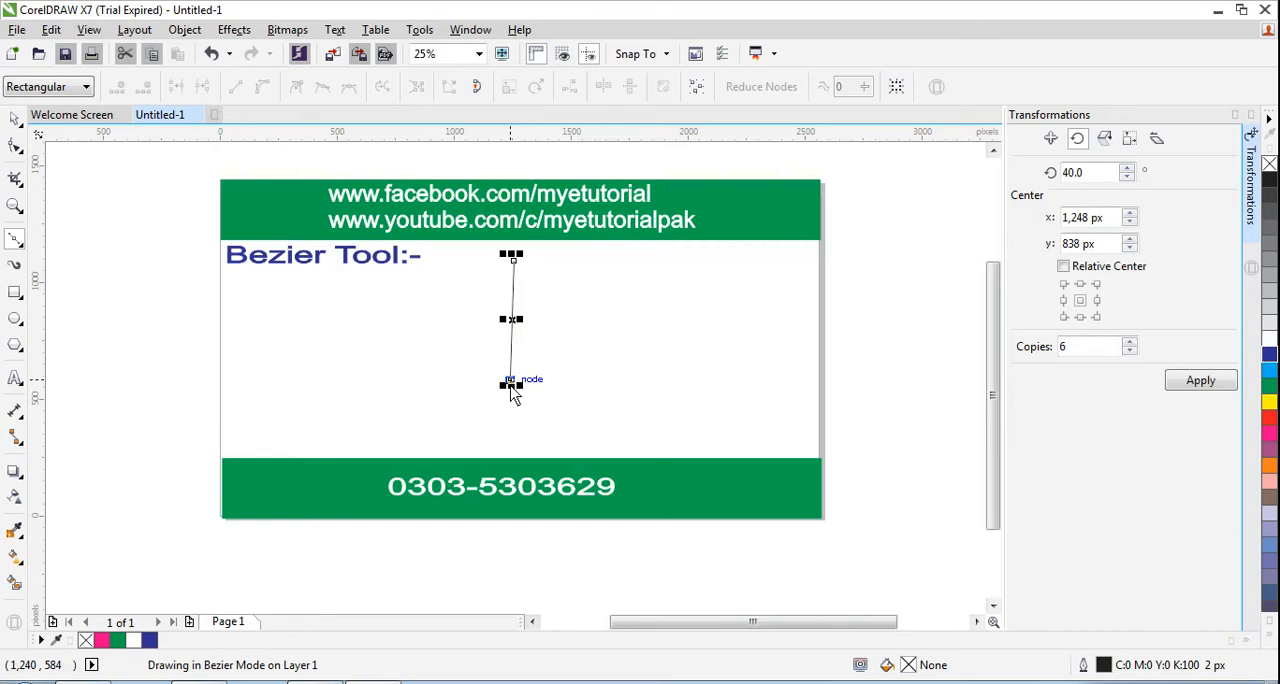
pyautogui.moveTo(455, 409); pyautogui.dragTo(457, 410)
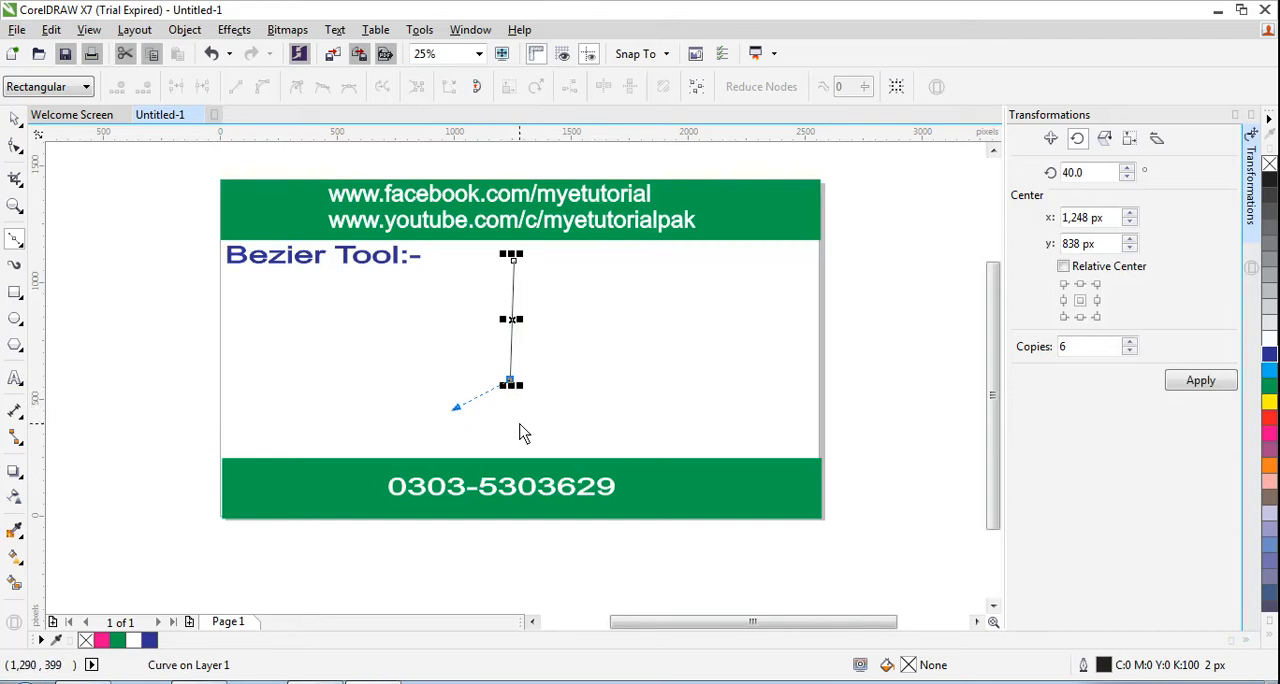
# - Delete the near-vertical Bézier line
pyautogui.click(15, 119)
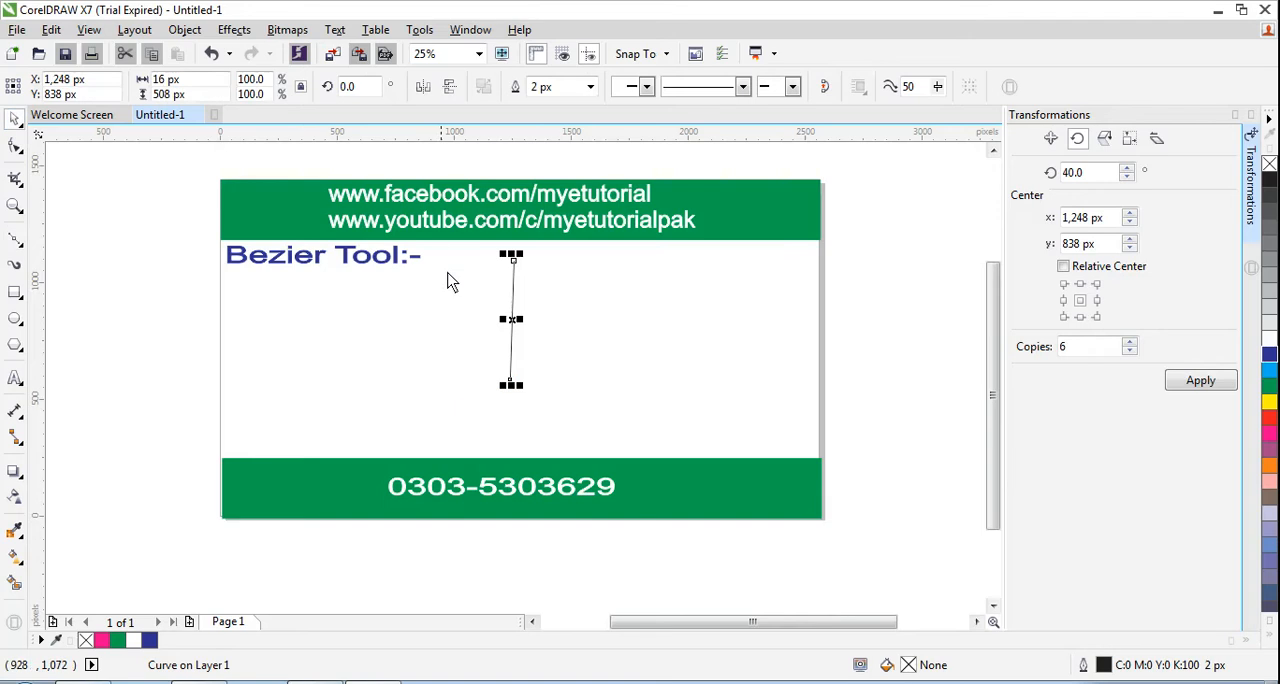
pyautogui.click(515, 301)
pyautogui.press('Delete')
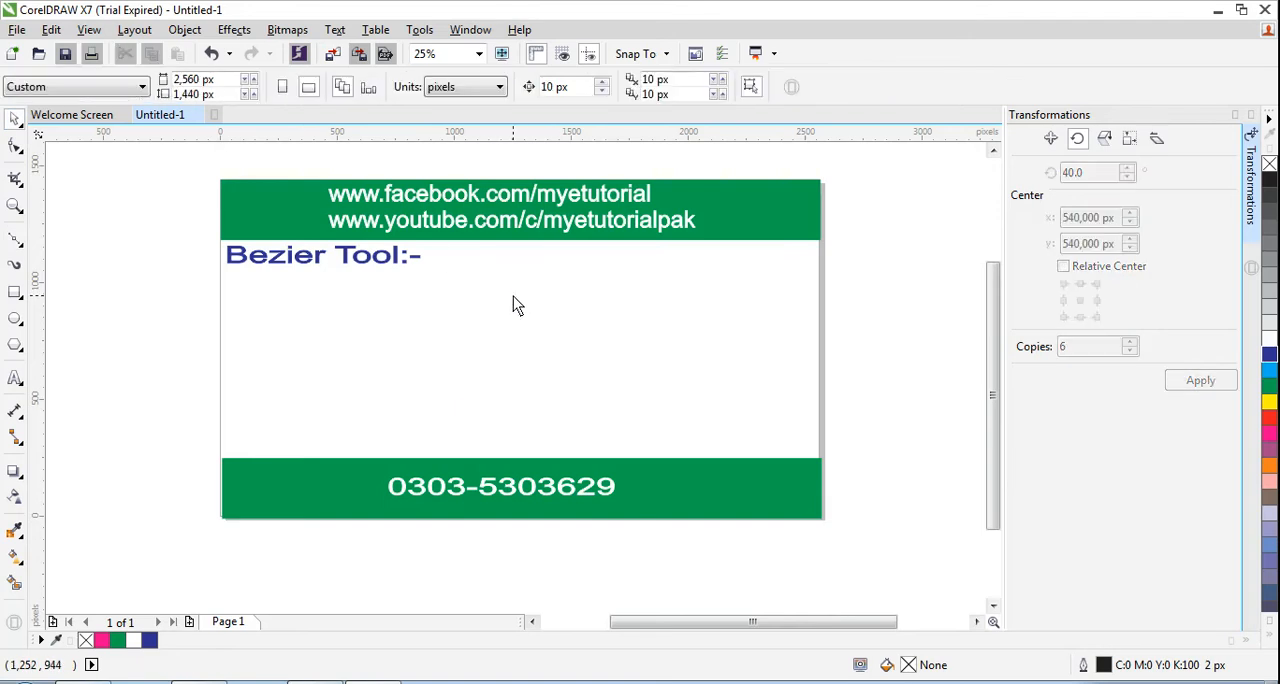
# - Activate the Bézier tool for drawing a new curve
pyautogui.click(22, 248)
pyautogui.click(73, 295)
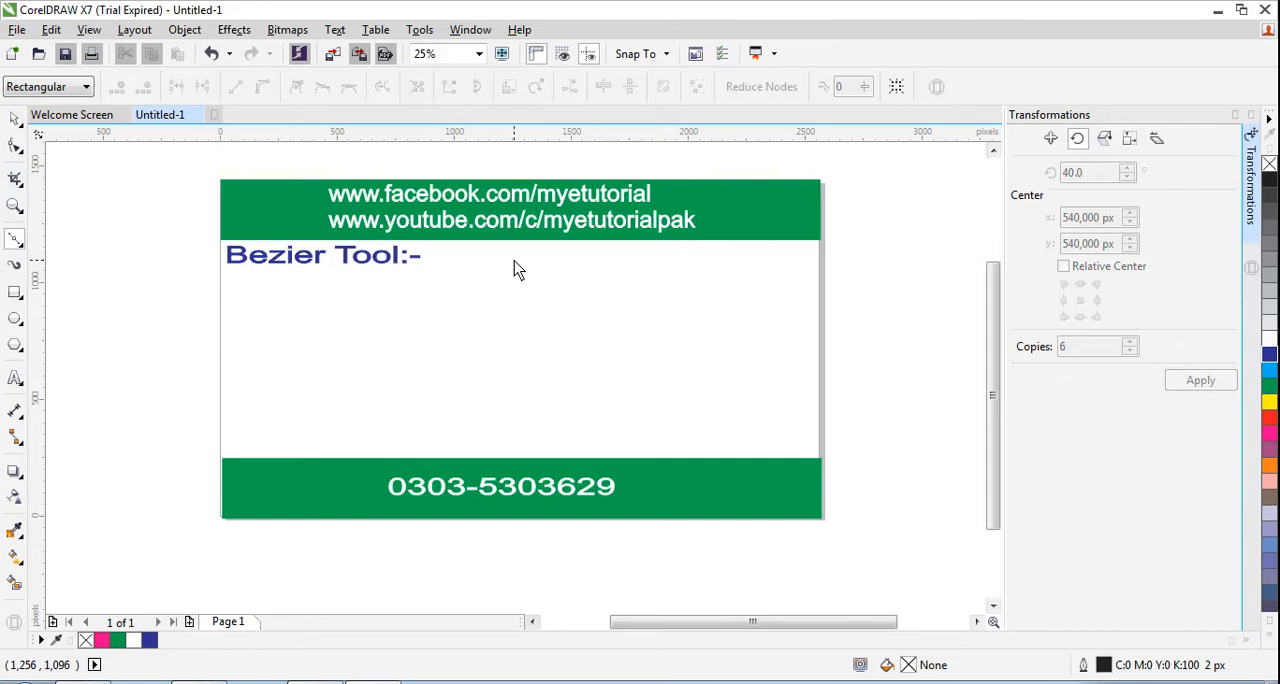
pyautogui.click(1116, 682)
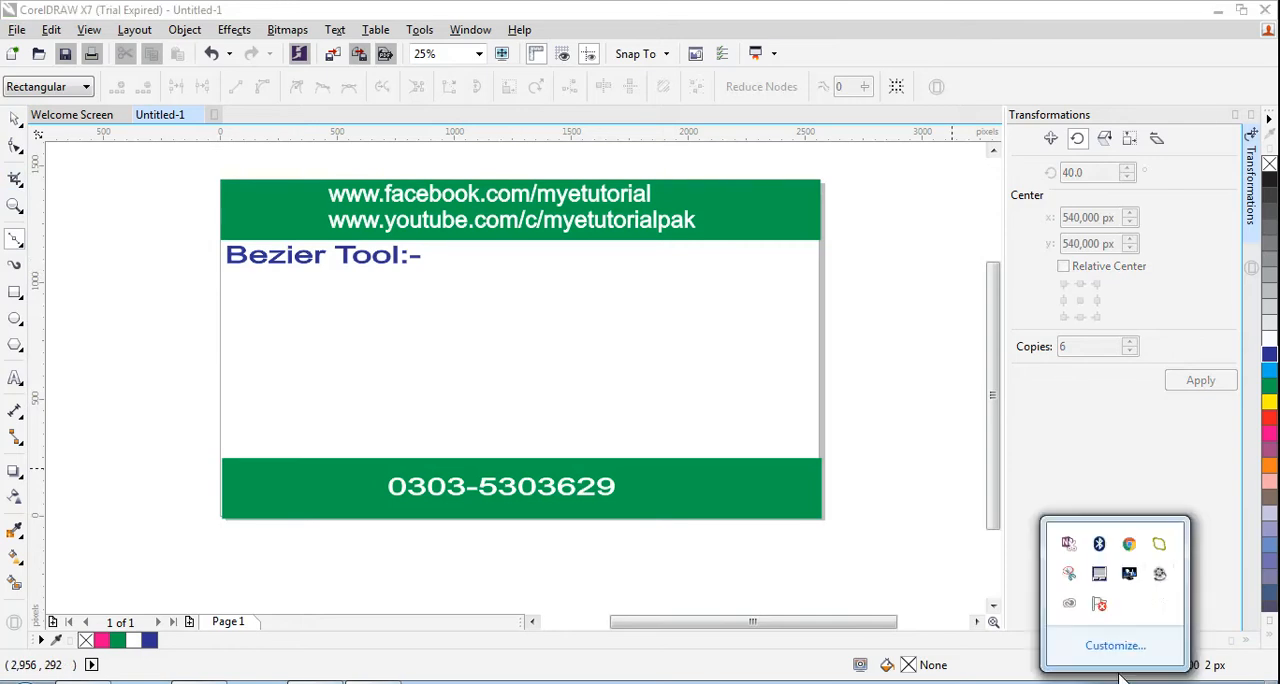
pyautogui.rightClick(1160, 580)
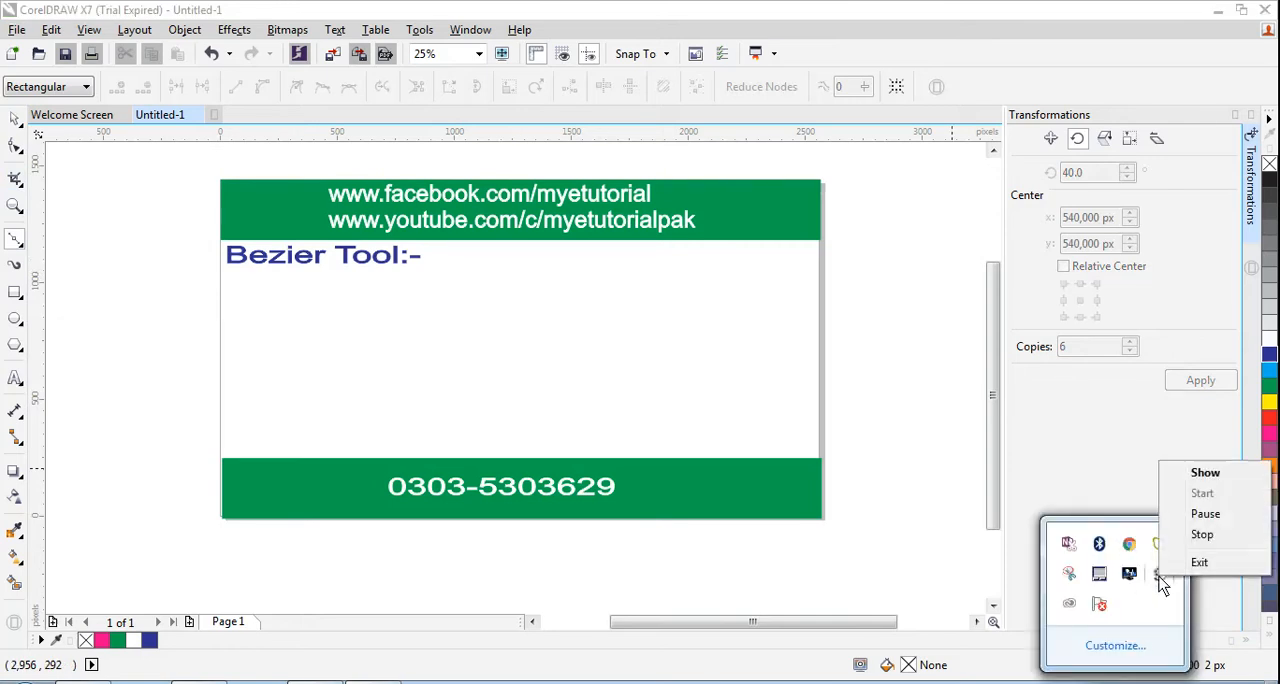
pyautogui.click(1202, 536)
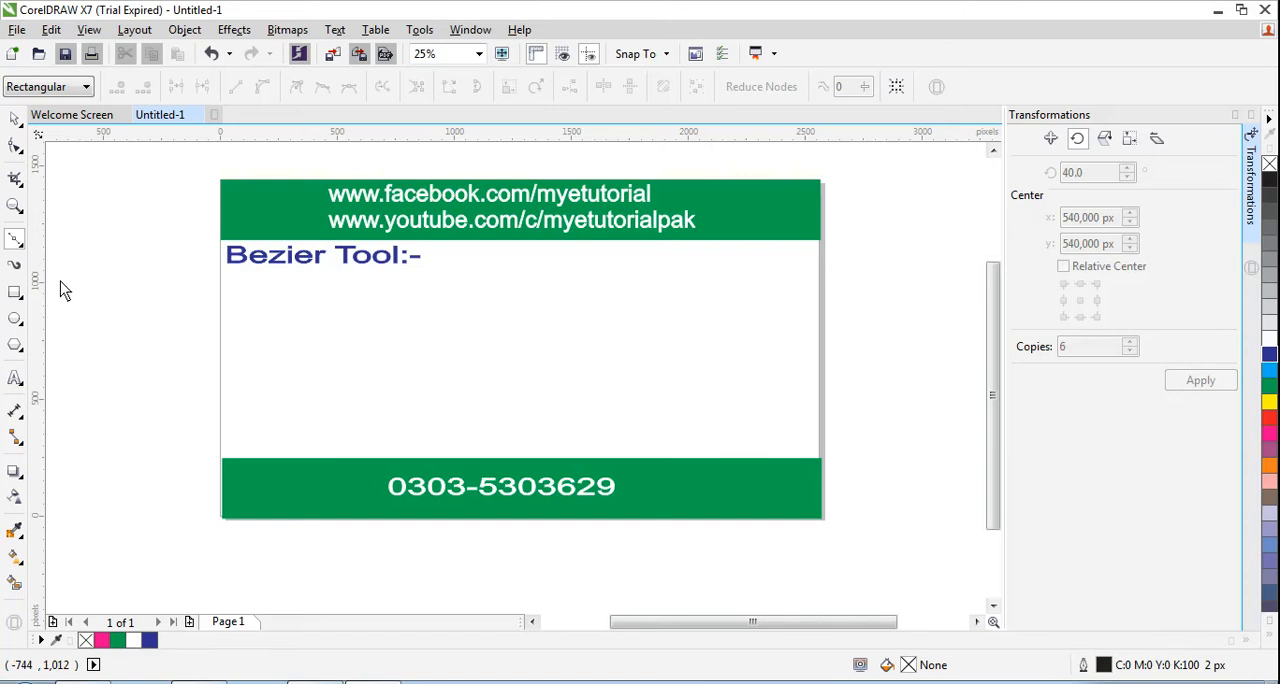
# - Draw a closed two-node Bézier curve about 573 by 562 px in the middle of the page, with curved sides meeting in a point on top
pyautogui.moveTo(503, 250); pyautogui.dragTo(510, 300)
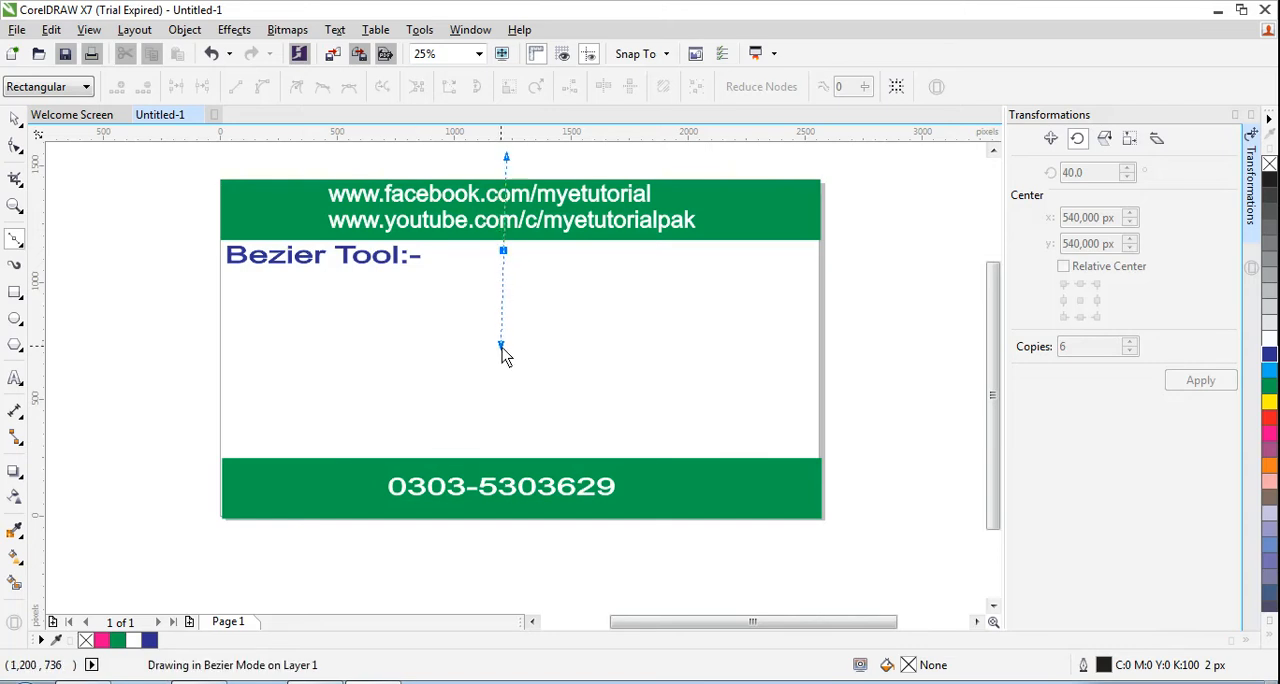
pyautogui.moveTo(502, 346); pyautogui.dragTo(504, 372)
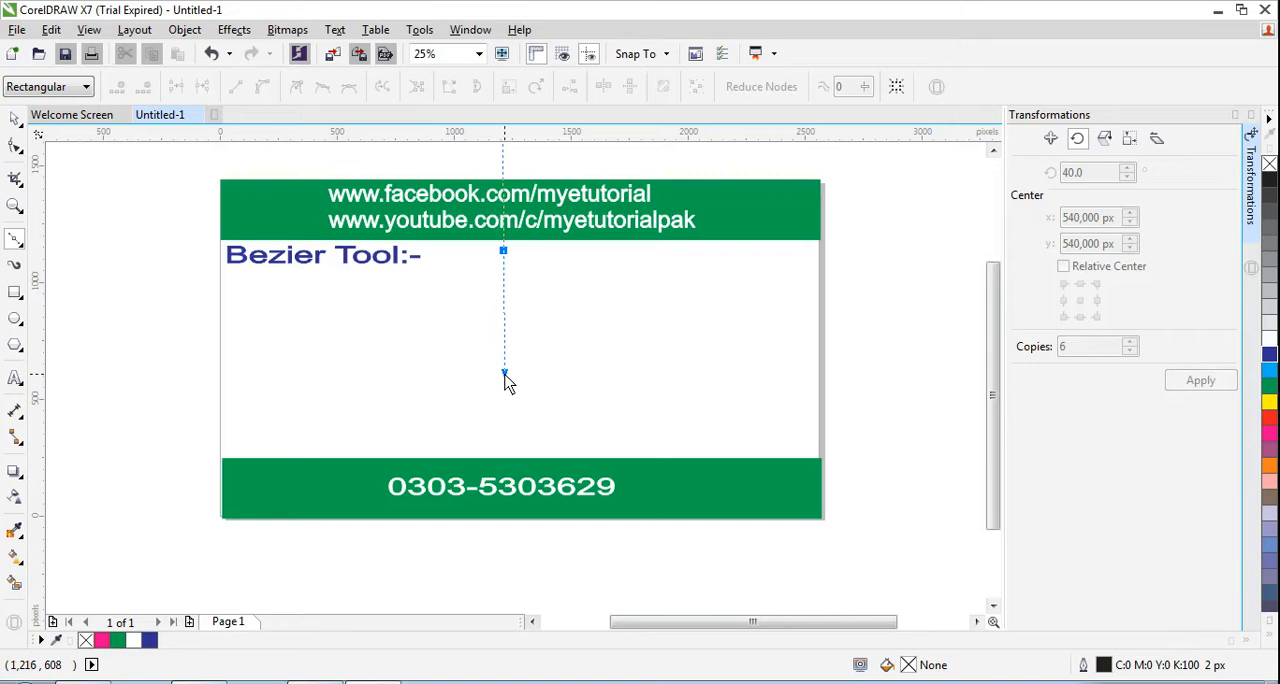
pyautogui.moveTo(504, 372); pyautogui.dragTo(354, 423)
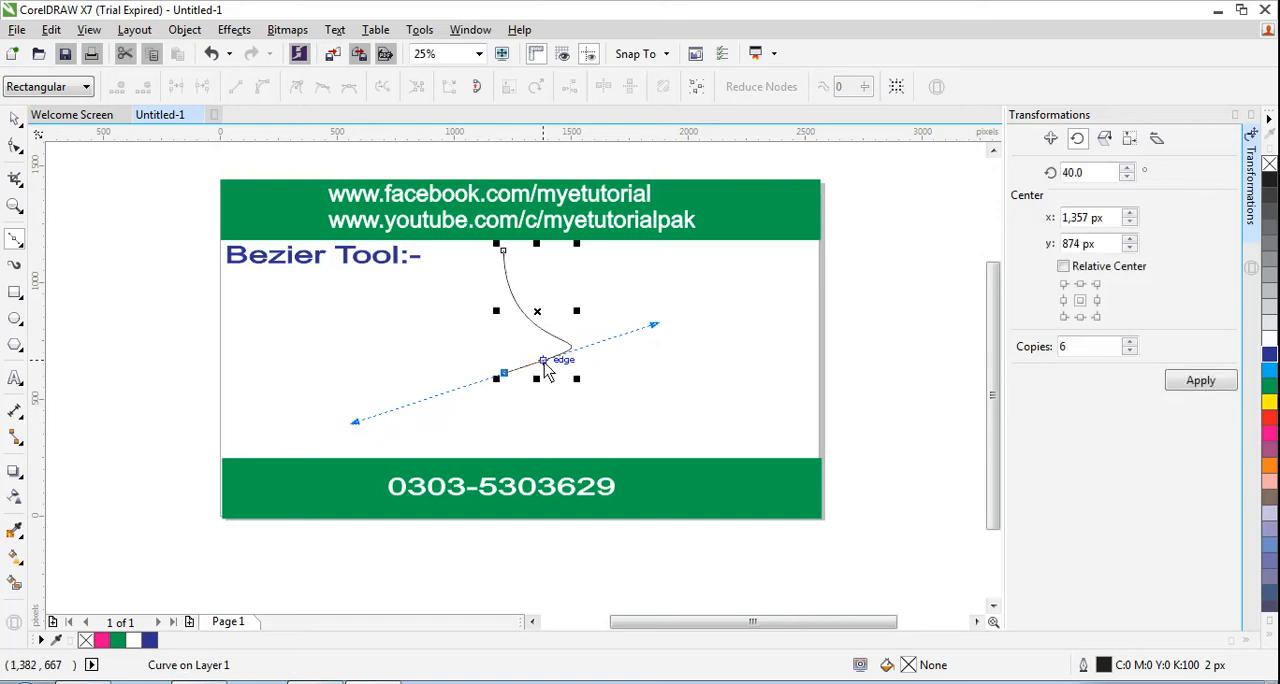
pyautogui.click(504, 250)
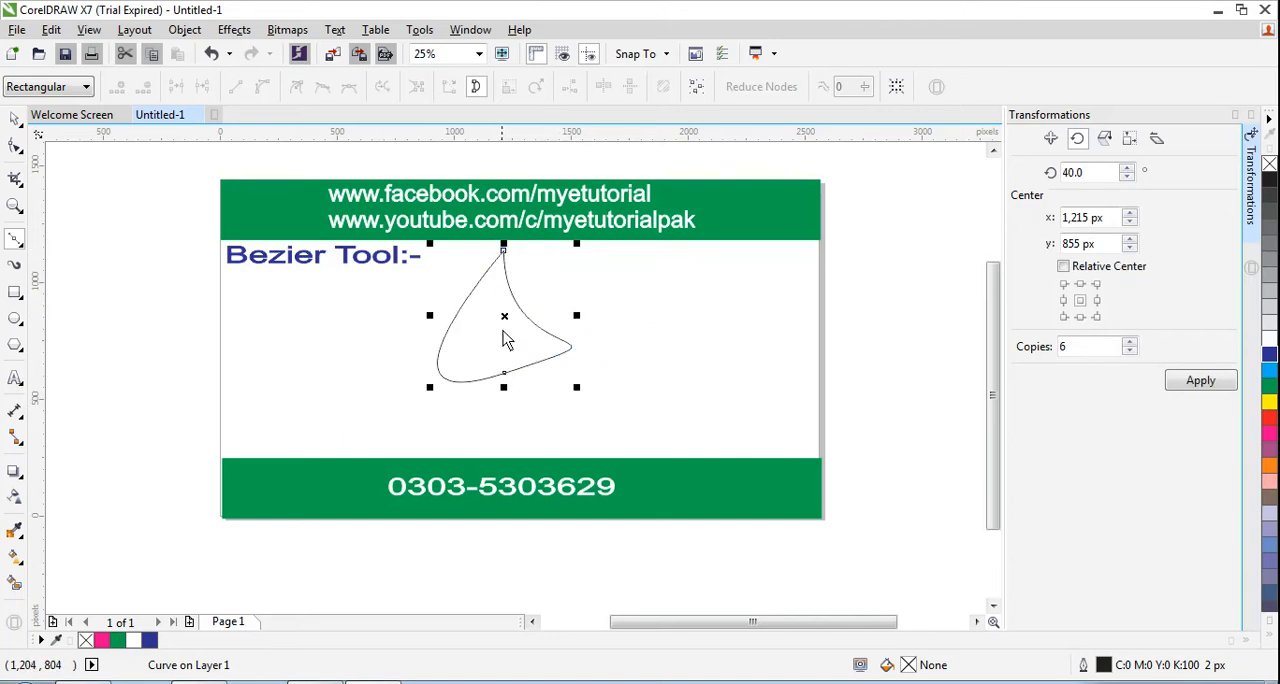
# - Move the closed curve slightly down and to the right, centring it at about X 1,279 and Y 671 px
pyautogui.click(15, 120)
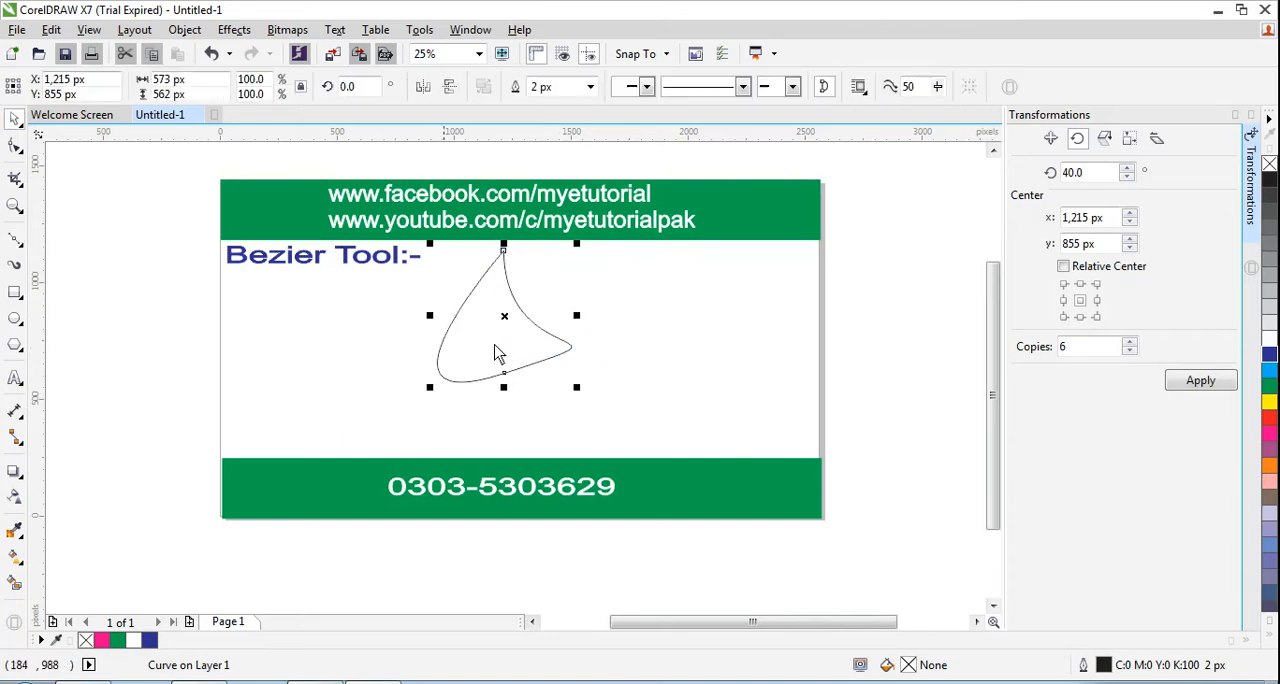
pyautogui.moveTo(490, 314); pyautogui.dragTo(505, 357)
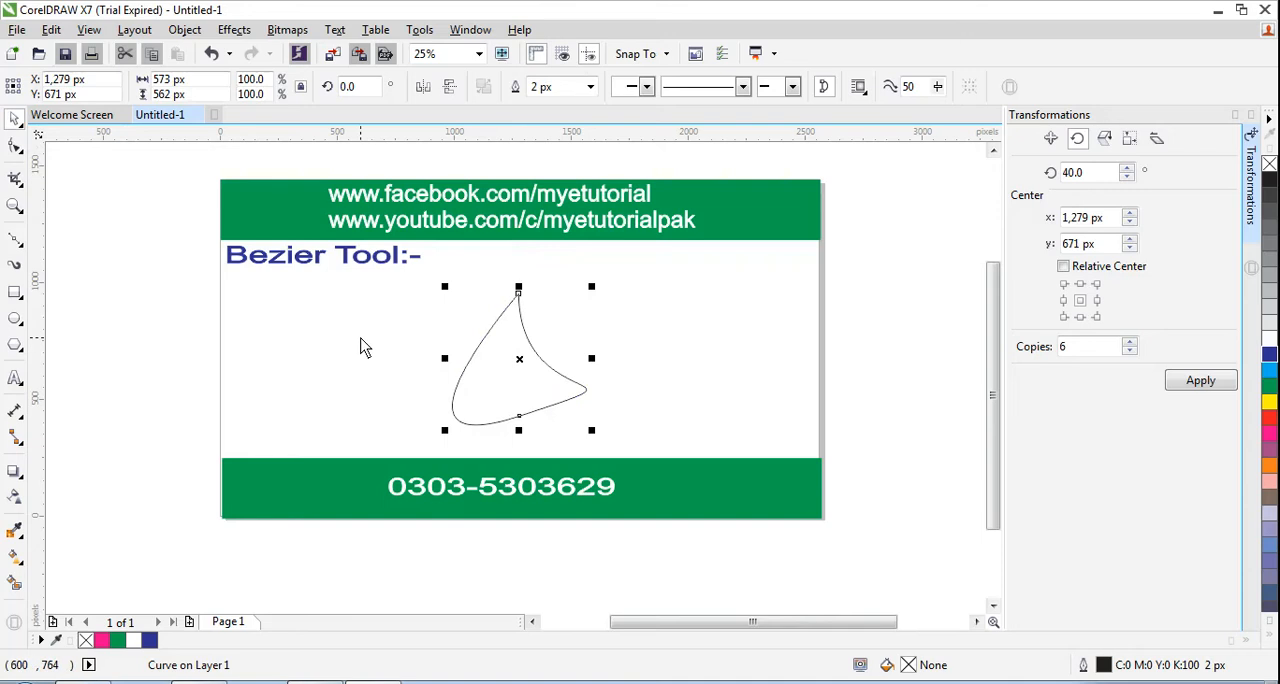
pyautogui.click(516, 348)
pyautogui.click(516, 349)
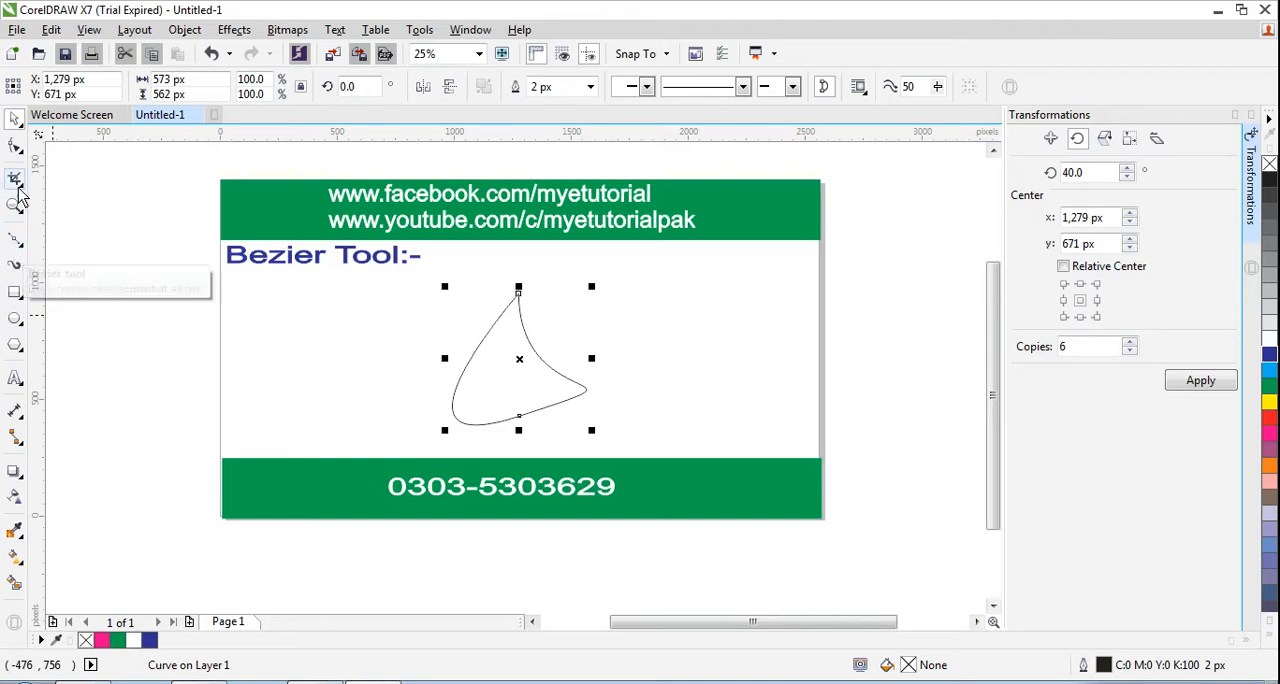
# - Reshape the curve with the Shape tool by moving its bottom node down-left and adjusting the bottom and top node handles to widen its right side
pyautogui.click(18, 150)
pyautogui.click(78, 150)
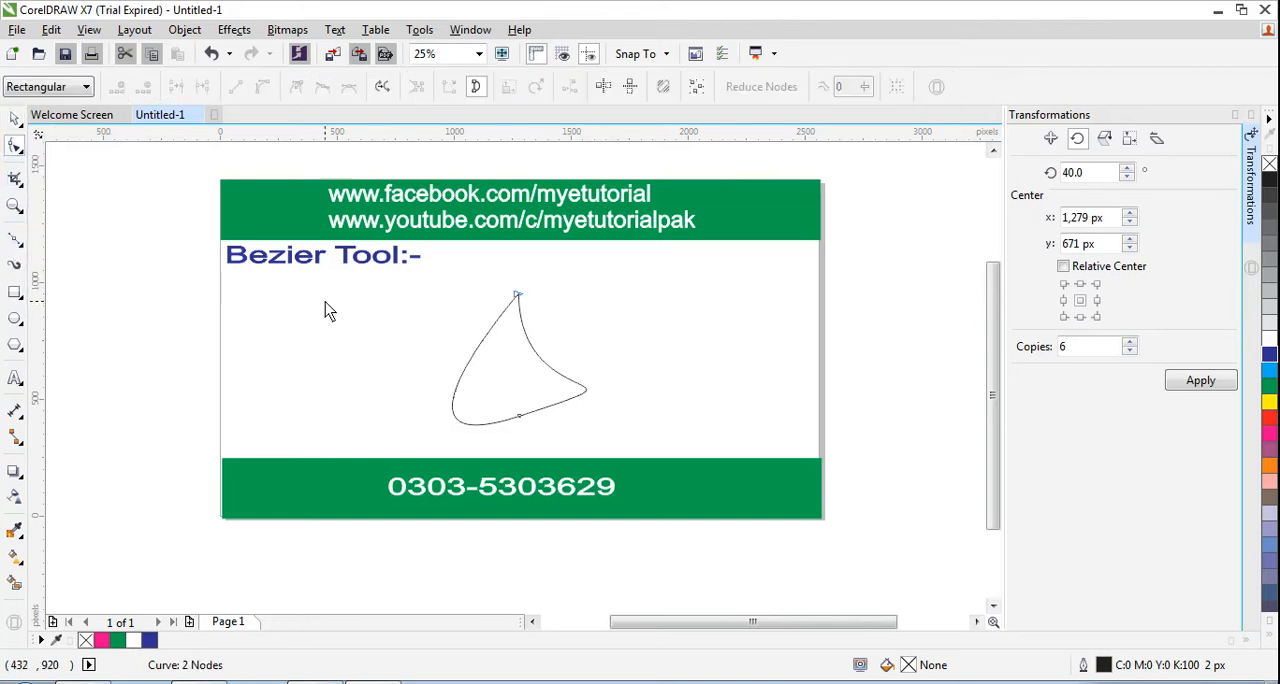
pyautogui.click(519, 417)
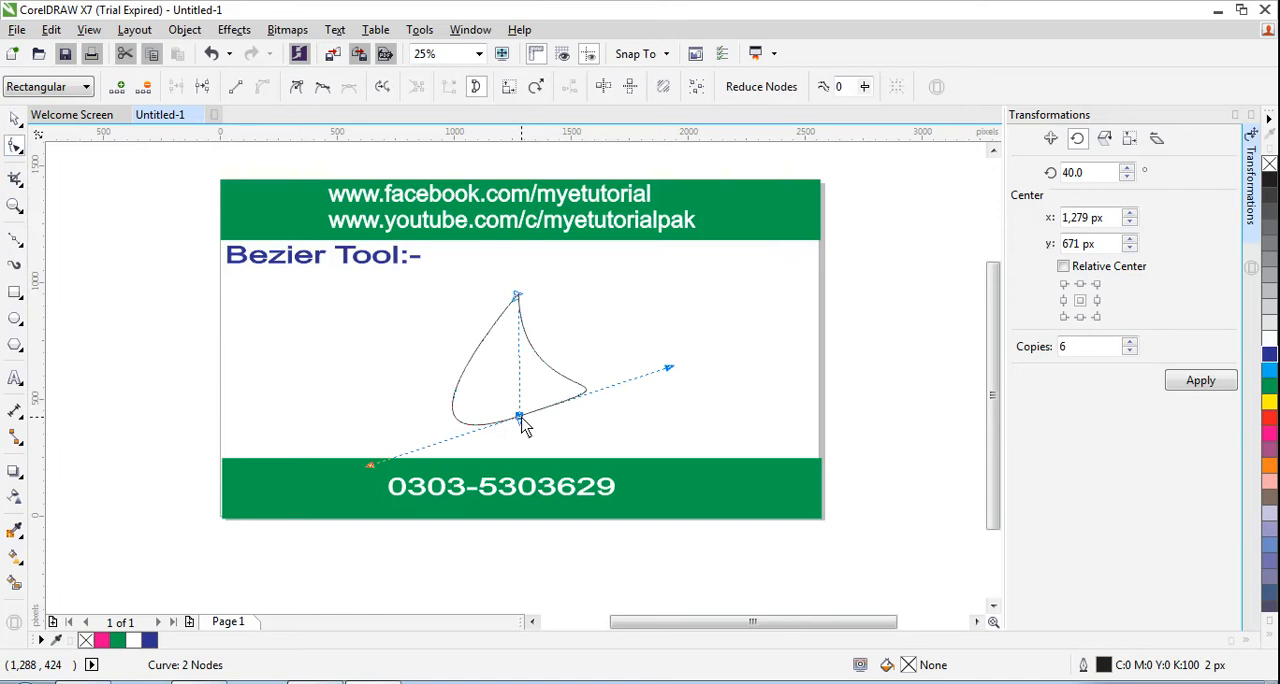
pyautogui.moveTo(519, 417); pyautogui.dragTo(497, 441)
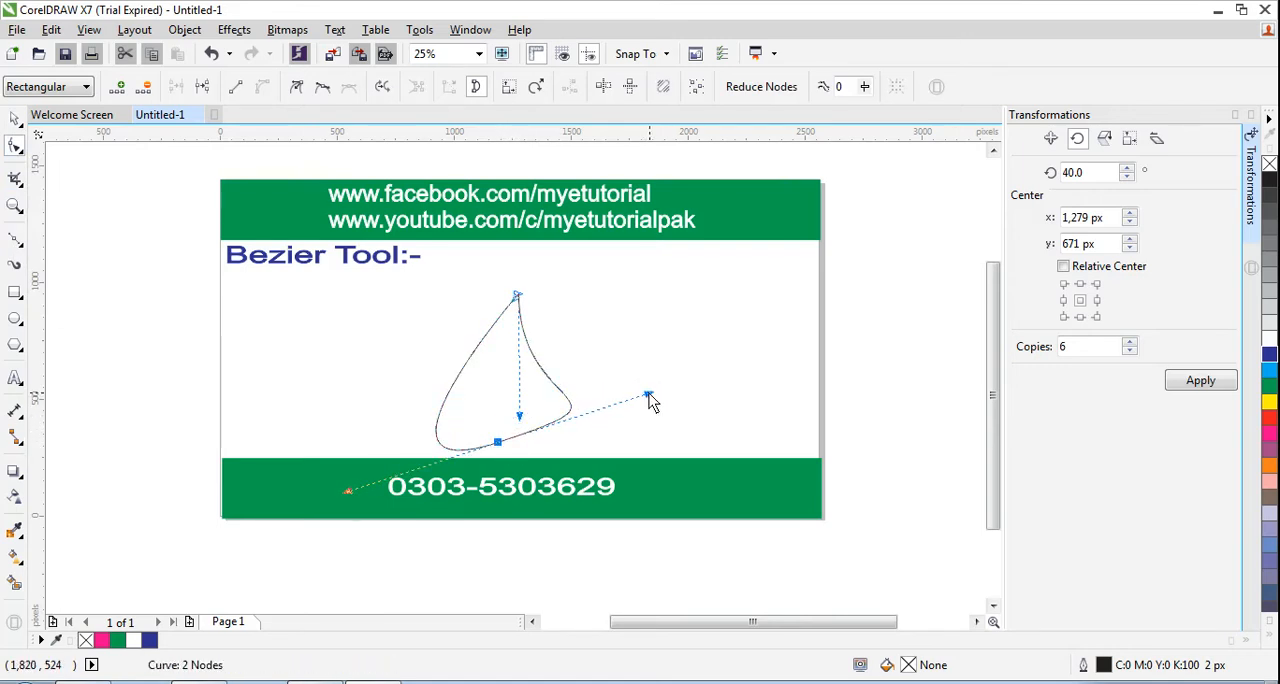
pyautogui.moveTo(648, 397); pyautogui.dragTo(663, 427)
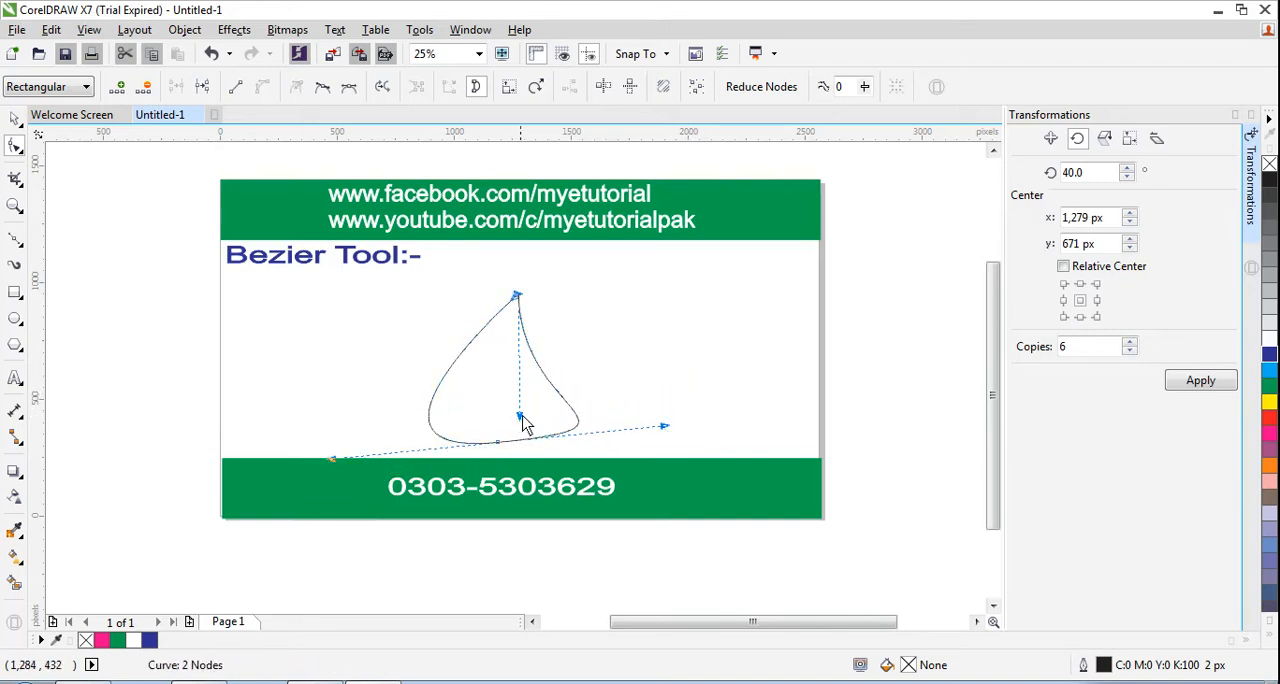
pyautogui.moveTo(519, 416); pyautogui.dragTo(558, 411)
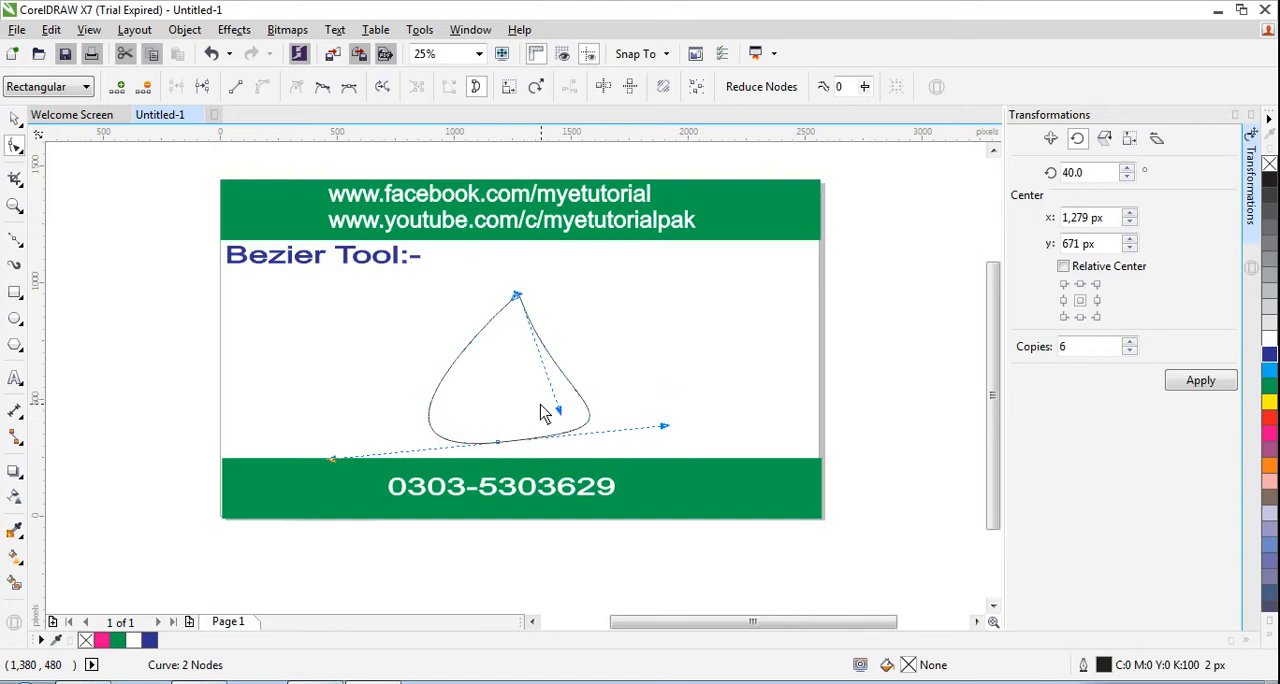
# - Scale the curve down proportionally to about 422 by 393 px and move it up and to the right
pyautogui.click(15, 118)
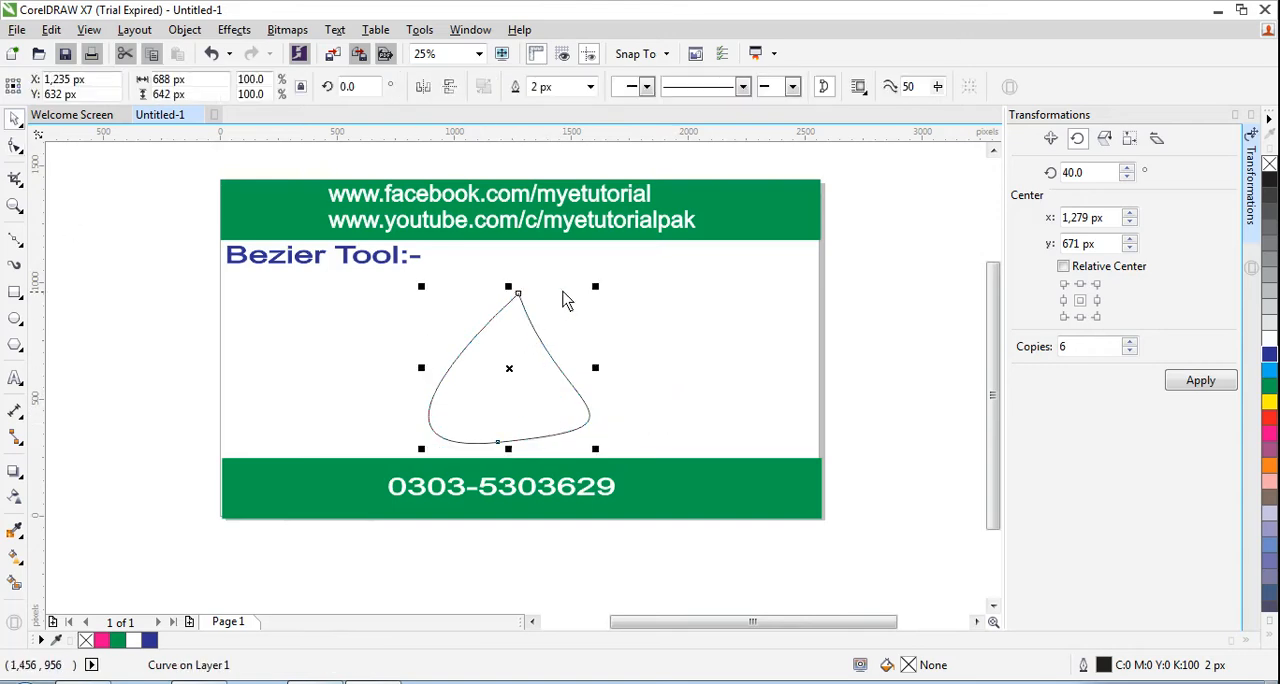
pyautogui.moveTo(595, 287); pyautogui.dragTo(568, 350)
pyautogui.moveTo(483, 397); pyautogui.dragTo(527, 353)
# - Rotate the curve to about 187.6° so its tip points down, and shift it slightly
pyautogui.click(527, 353)
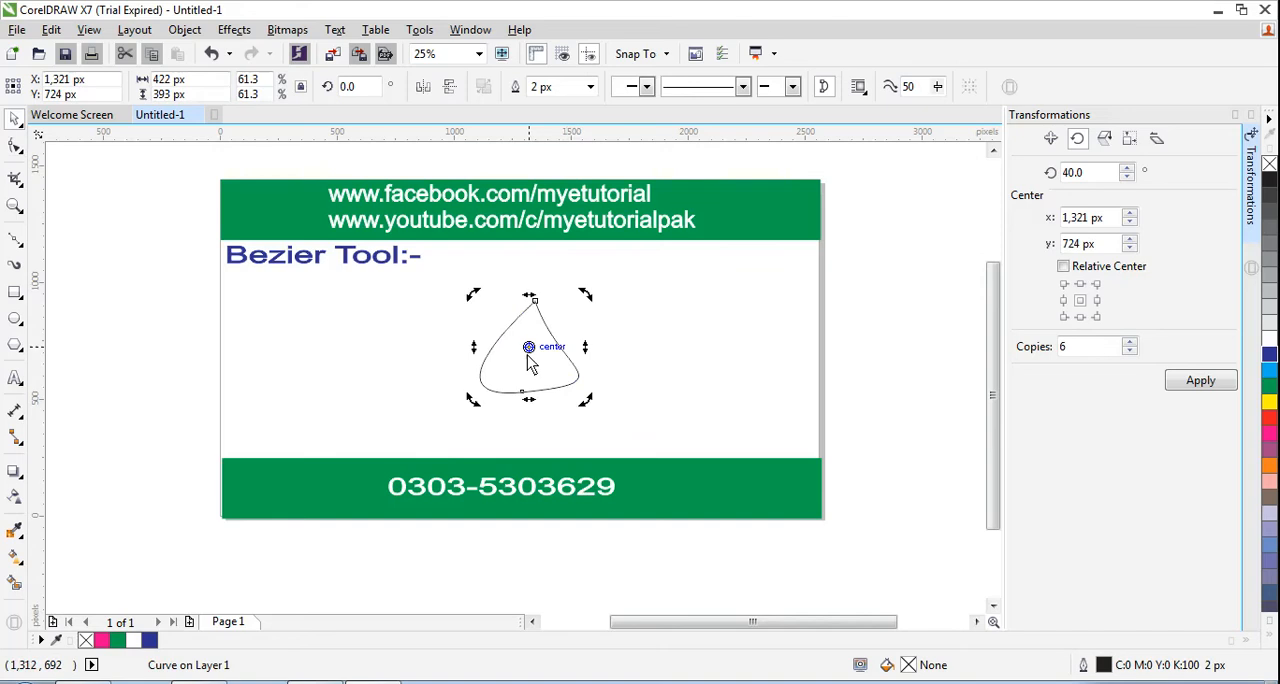
pyautogui.moveTo(590, 294); pyautogui.dragTo(491, 411)
pyautogui.click(533, 322)
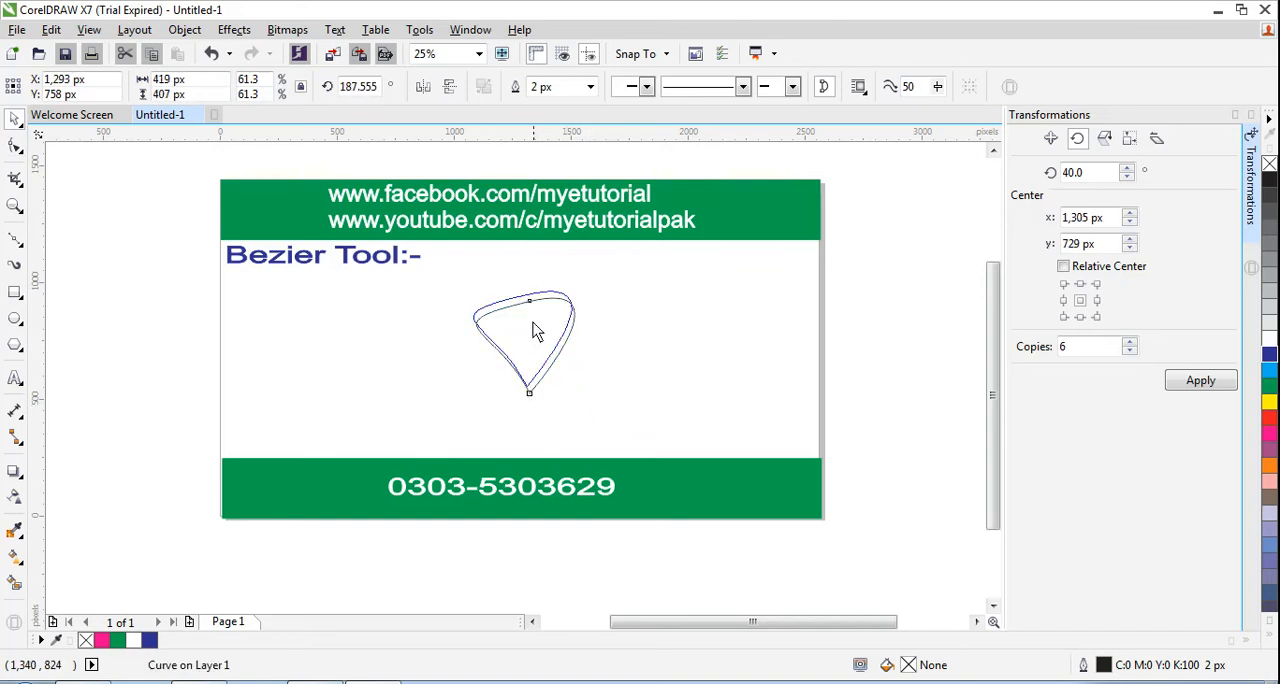
# - Resize the curve to about 475 by 586 px, stretching it taller, with a rotation of about 189.6°
pyautogui.moveTo(575, 275); pyautogui.dragTo(562, 293)
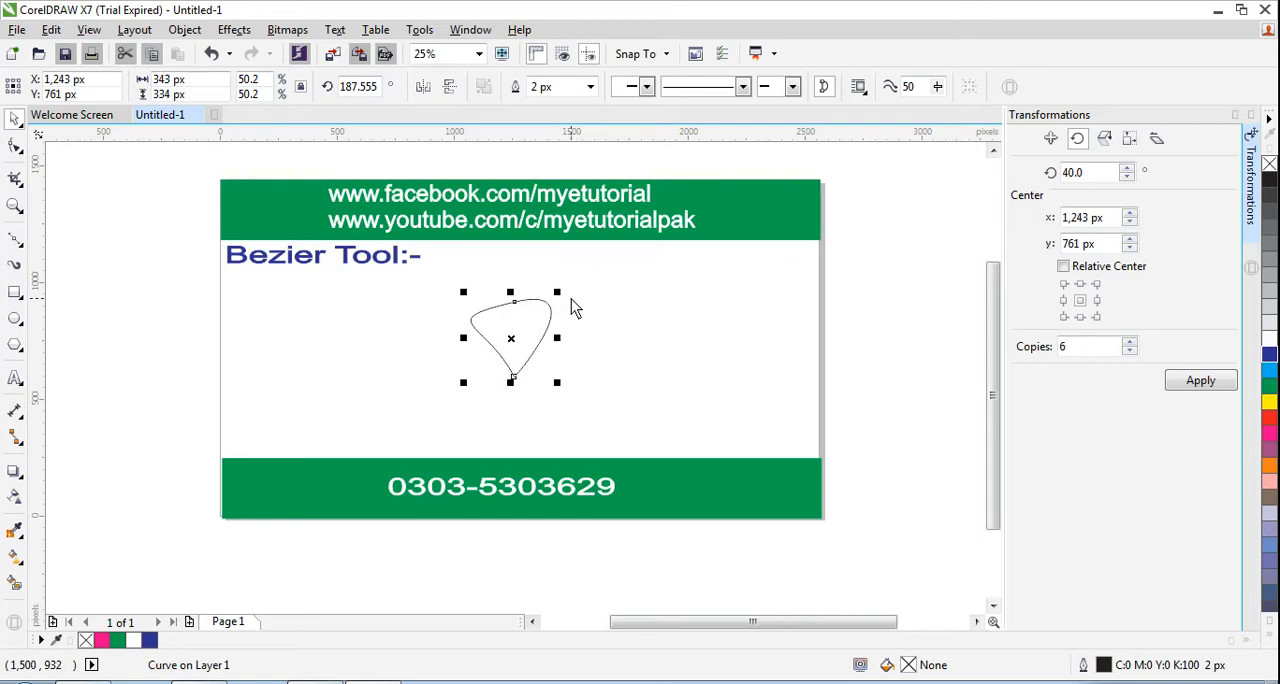
pyautogui.moveTo(557, 292); pyautogui.dragTo(517, 253)
pyautogui.click(628, 336)
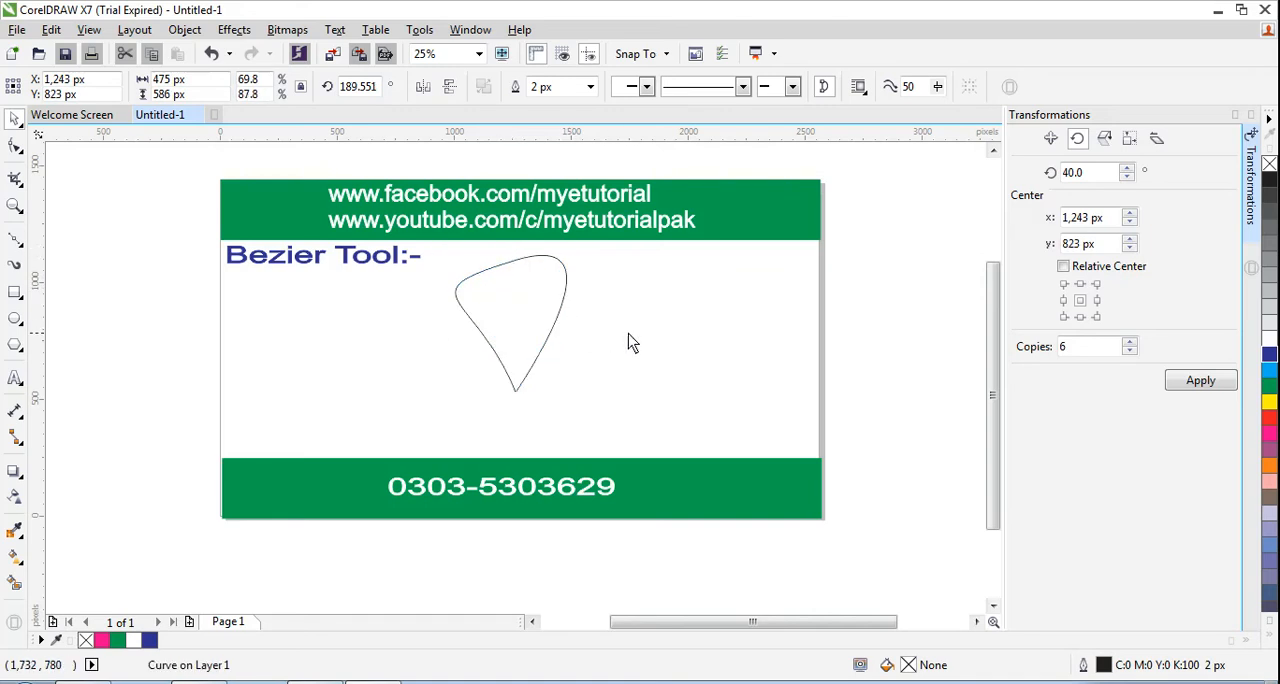
# - Apply red (C:0 M:100 Y:100 K:0) to the curve's fill and outline and move it to the right side of the page
pyautogui.click(535, 305)
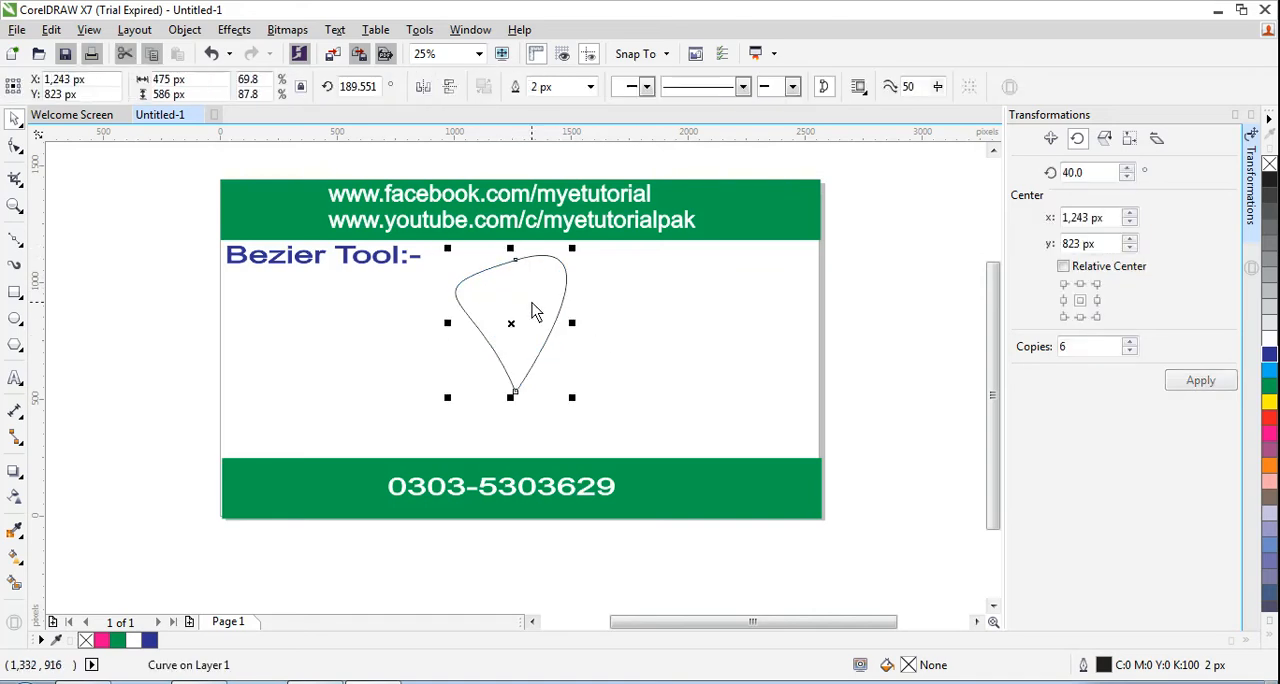
pyautogui.click(1270, 420)
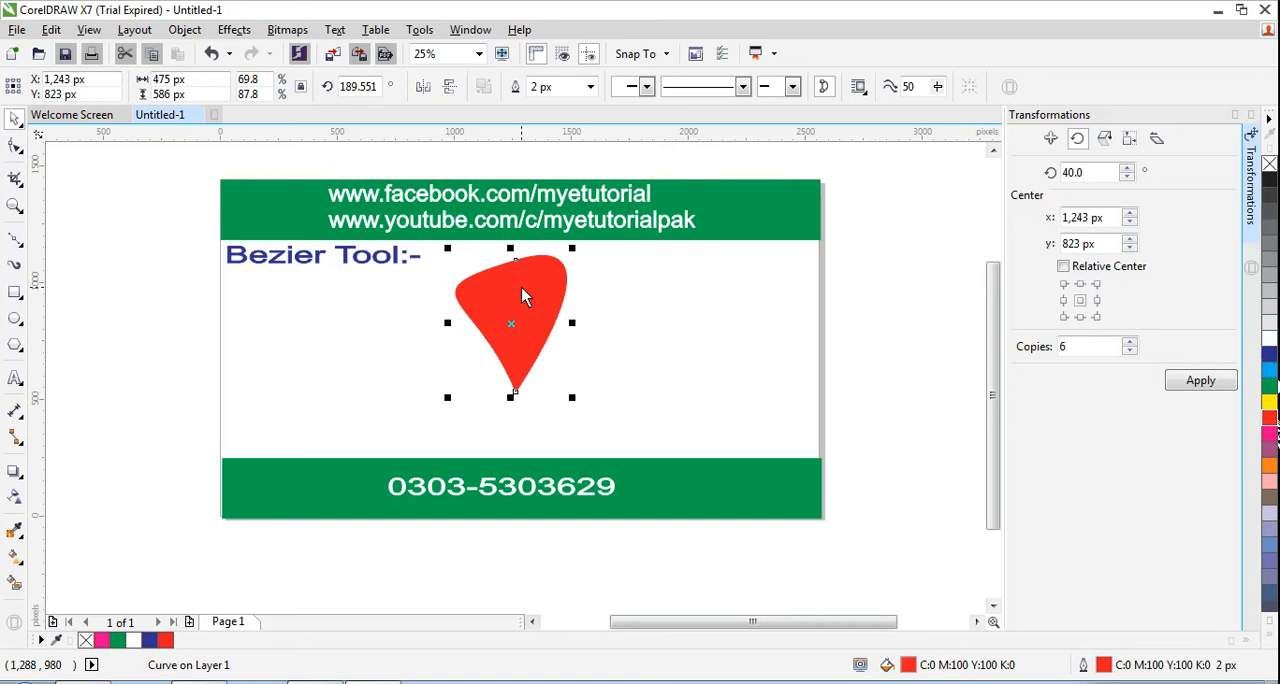
pyautogui.moveTo(522, 290); pyautogui.dragTo(714, 308)
pyautogui.click(545, 354)
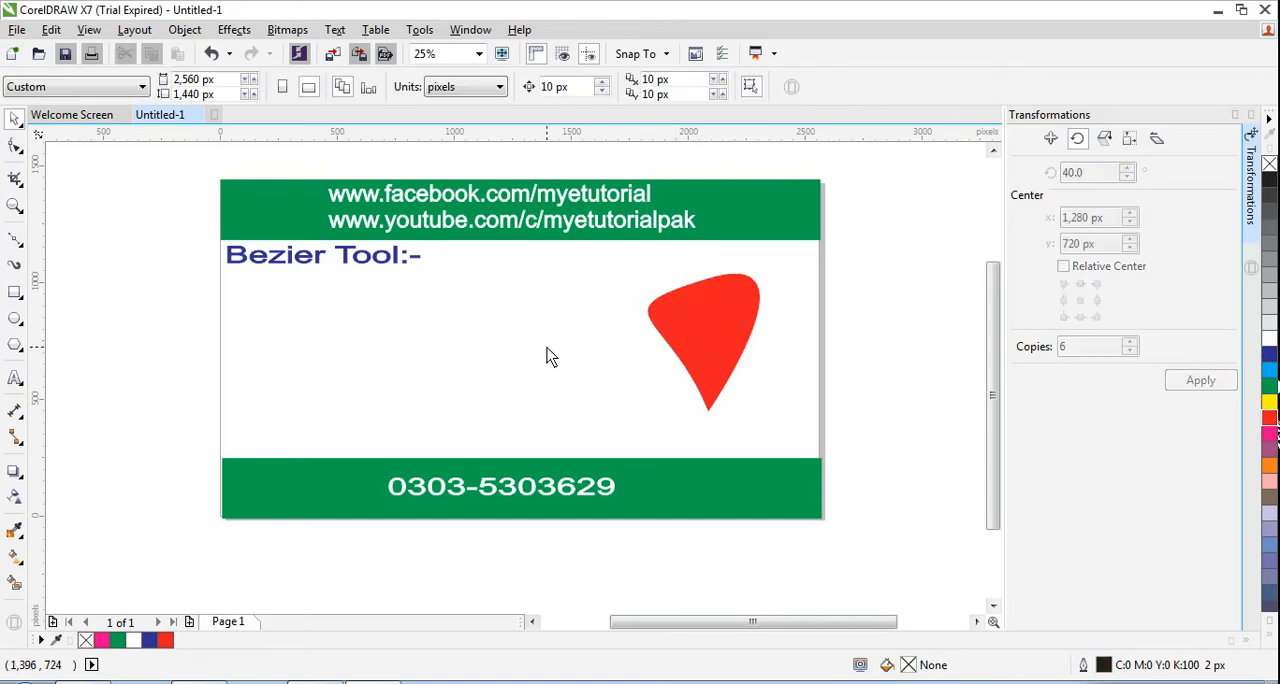
# - Draw a closed two-node curve with the Bézier tool in the middle of the page, between the heading and the red shape
pyautogui.click(19, 249)
pyautogui.click(77, 278)
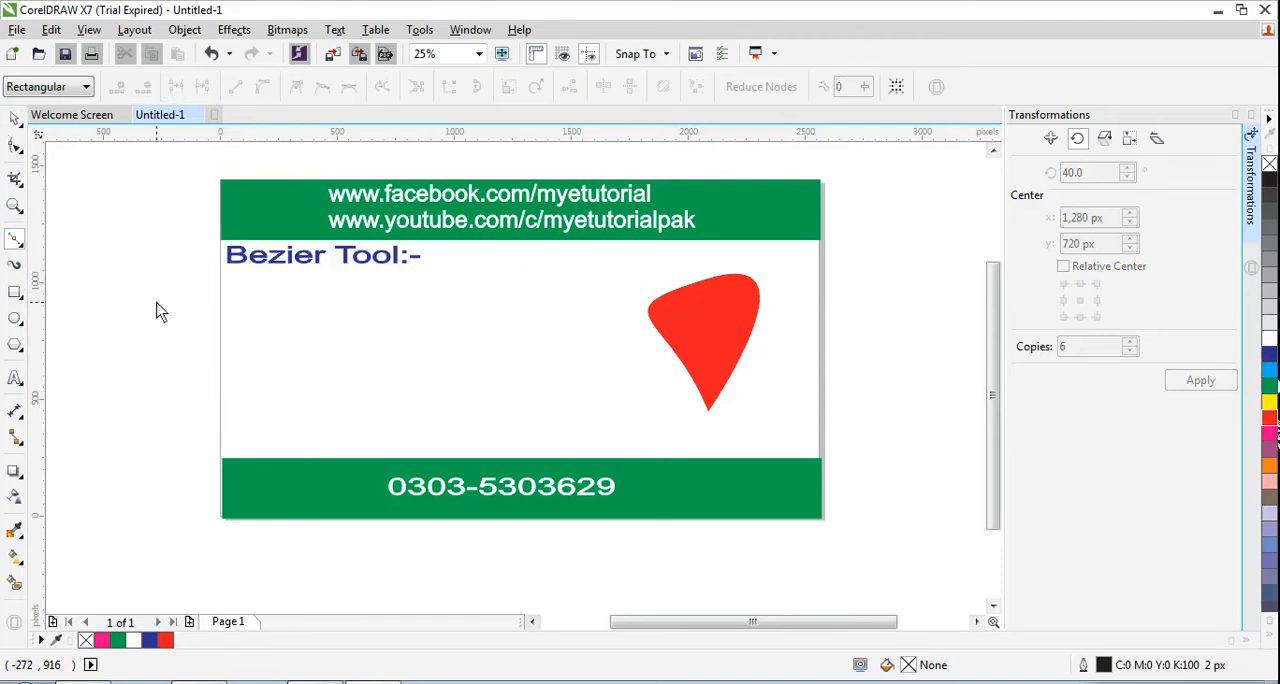
pyautogui.click(494, 276)
pyautogui.moveTo(494, 275); pyautogui.dragTo(494, 292)
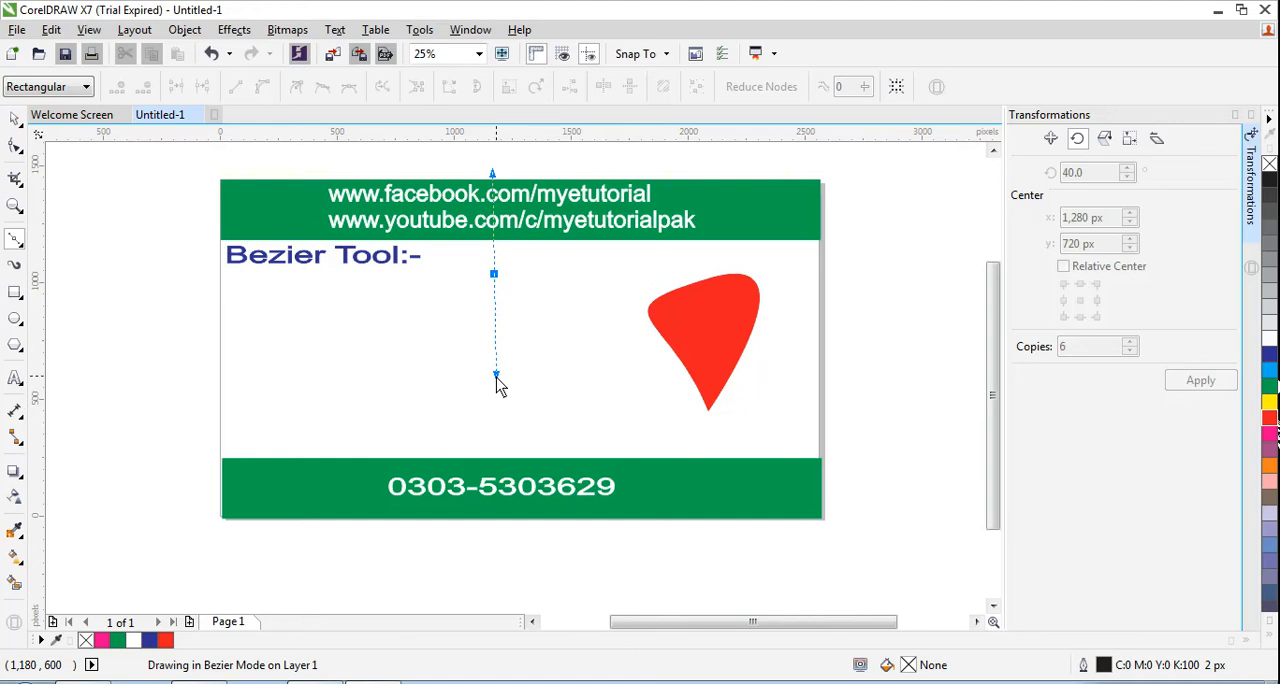
pyautogui.moveTo(496, 377); pyautogui.dragTo(294, 434)
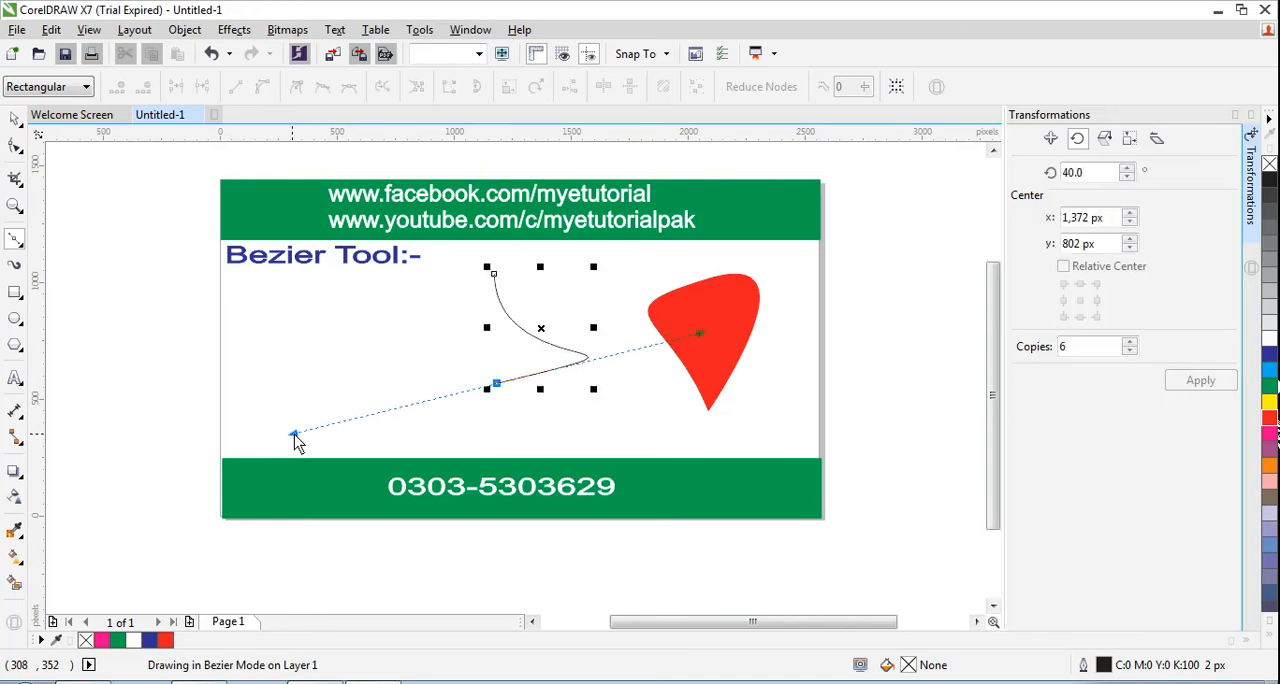
pyautogui.click(492, 276)
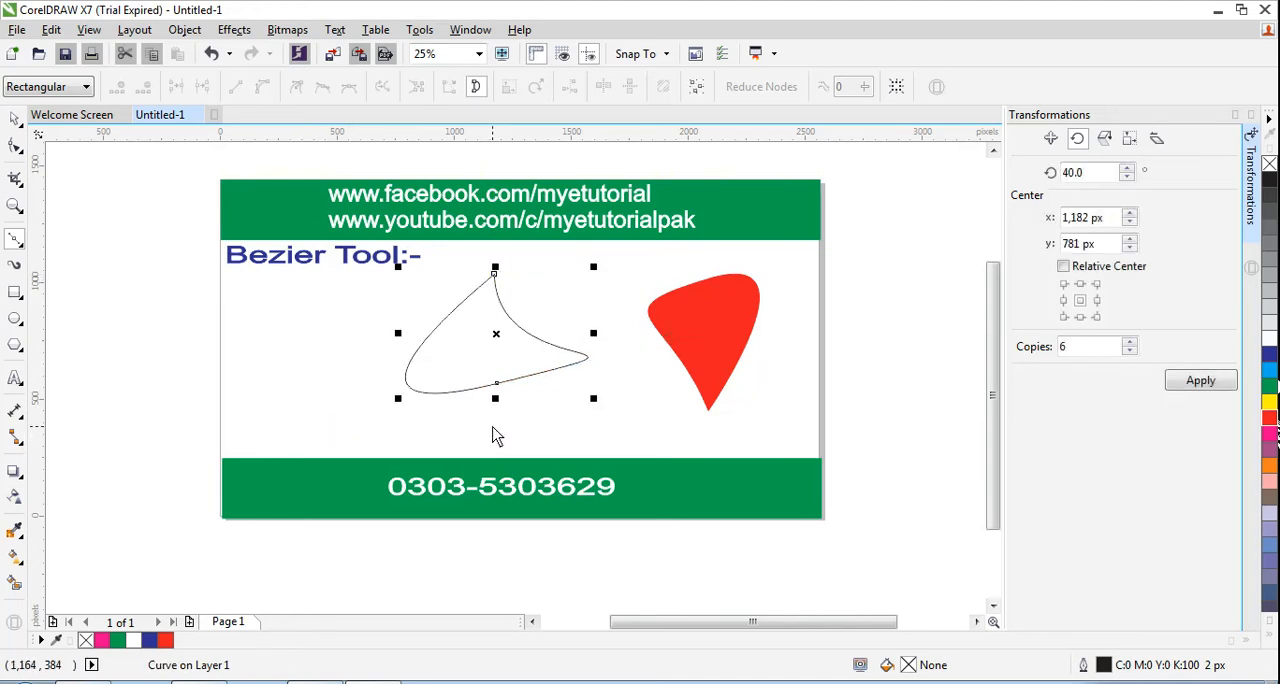
# - Reshape the new curve with the Shape tool by moving its lower node down and pulling the upper node's handle outward
pyautogui.click(20, 150)
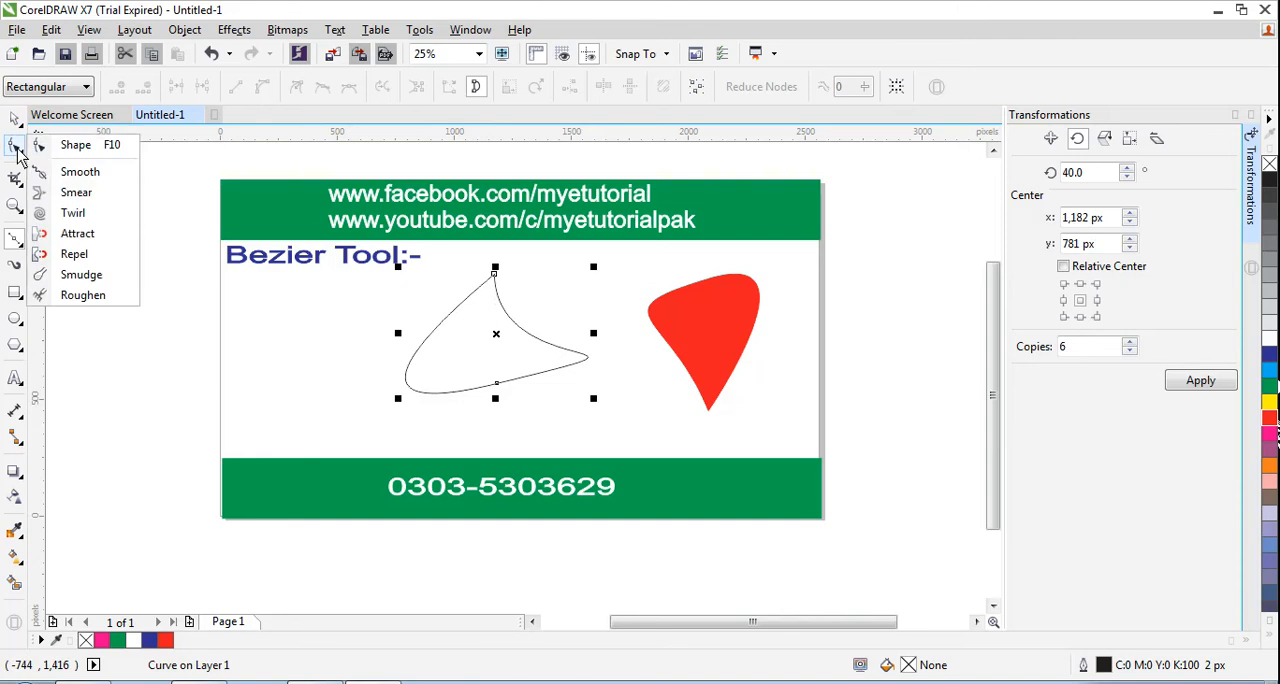
pyautogui.click(72, 147)
pyautogui.click(497, 384)
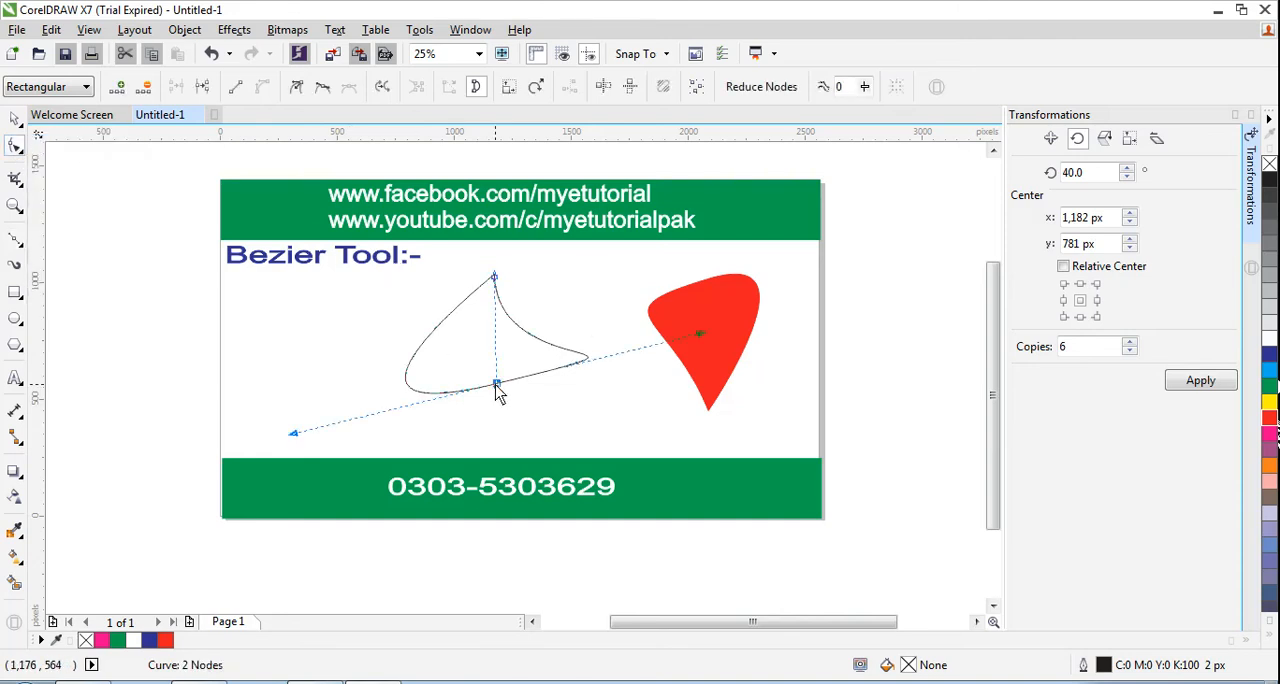
pyautogui.moveTo(497, 384); pyautogui.dragTo(560, 376)
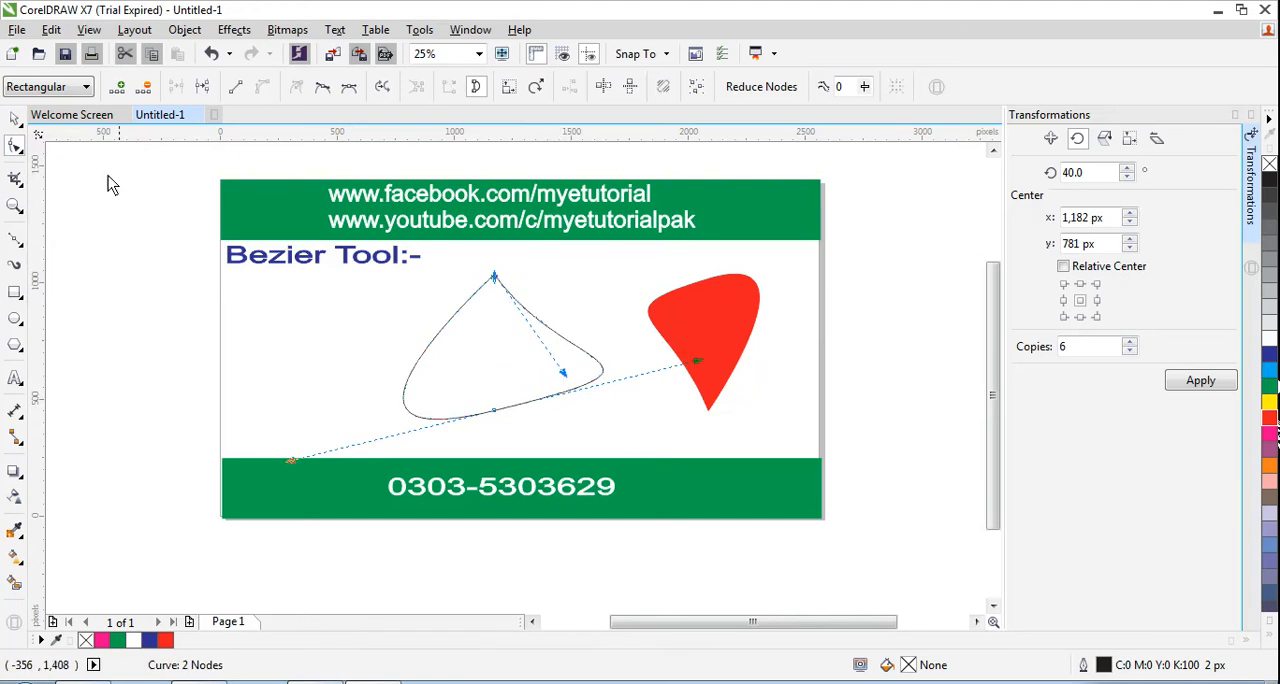
# - Move the outlined curve slightly down and rotate it to about 168.1° so its tip points down
pyautogui.click(16, 120)
pyautogui.moveTo(503, 348); pyautogui.dragTo(502, 363)
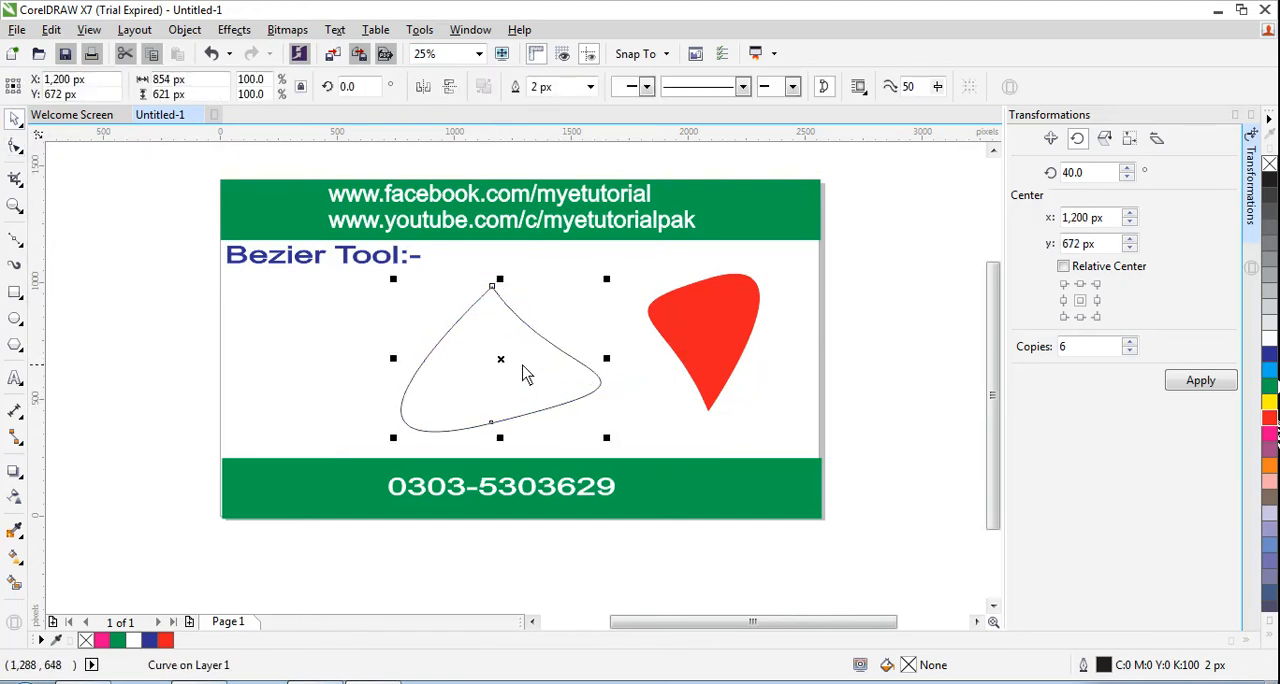
pyautogui.click(501, 362)
pyautogui.moveTo(612, 285); pyautogui.dragTo(463, 391)
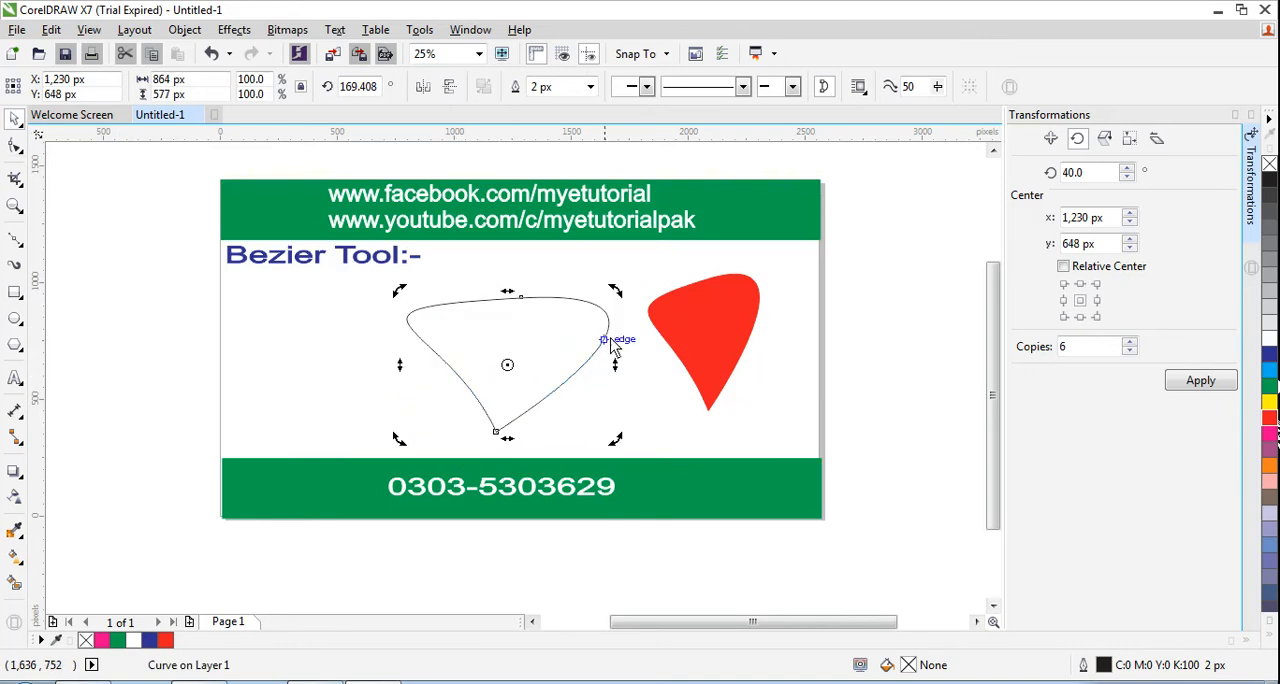
pyautogui.moveTo(620, 306); pyautogui.dragTo(617, 300)
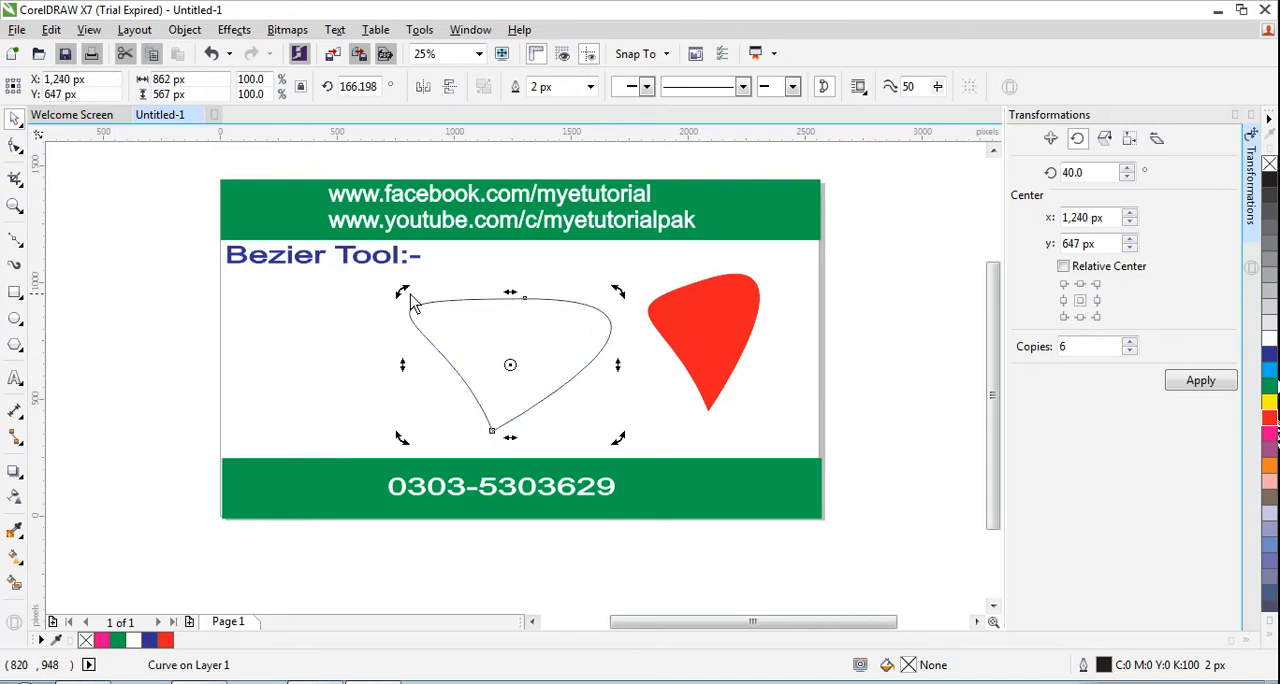
pyautogui.moveTo(405, 294); pyautogui.dragTo(394, 301)
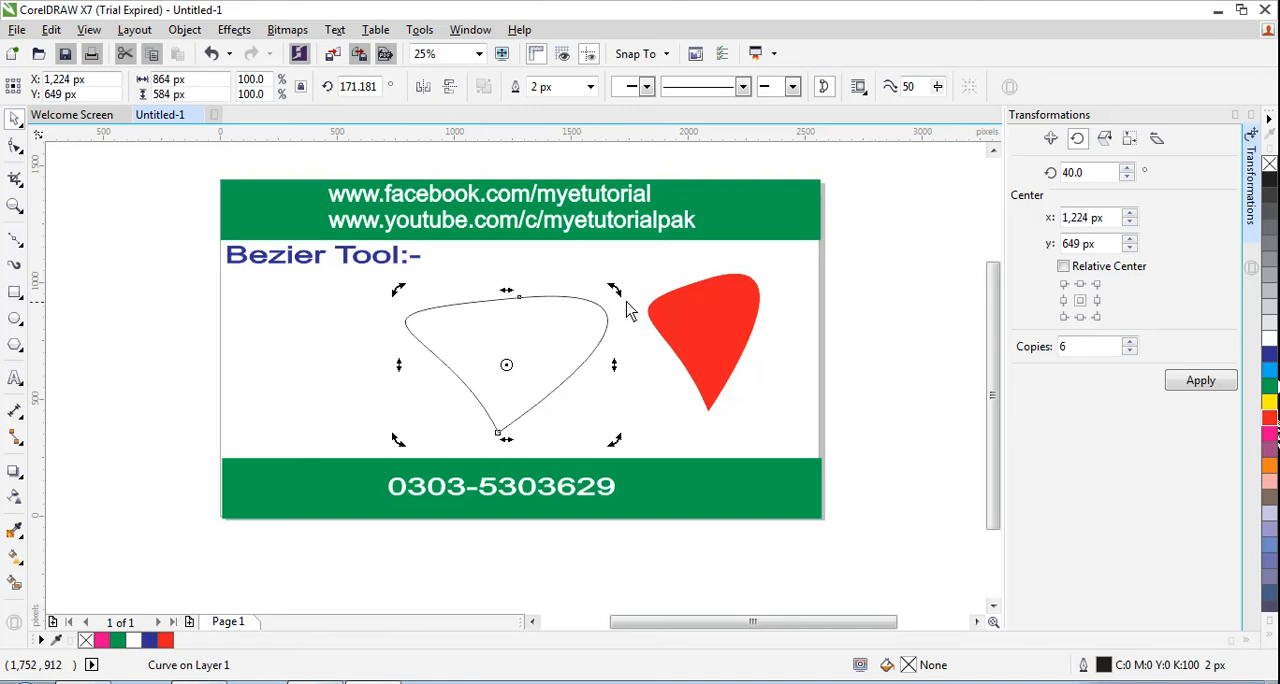
pyautogui.moveTo(615, 290); pyautogui.dragTo(618, 296)
pyautogui.click(354, 358)
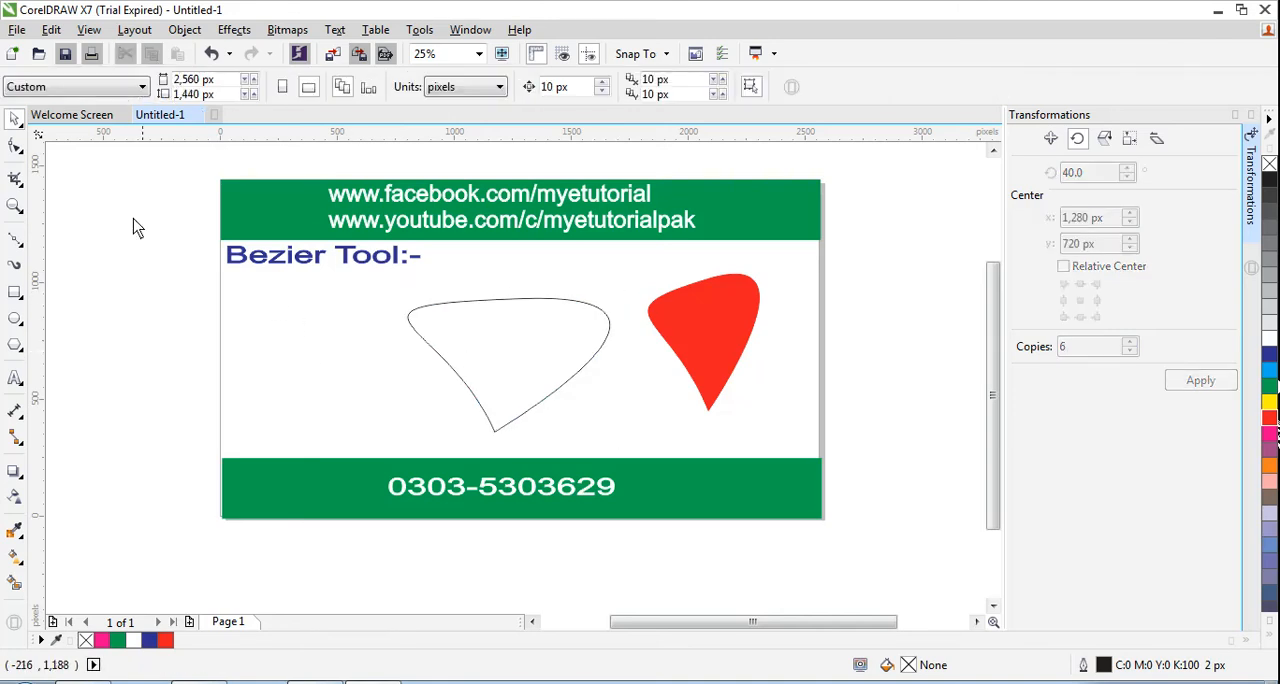
# - Try converting the segment at the outlined curve's upper node to a line and deleting that node, undoing each change
pyautogui.click(14, 145)
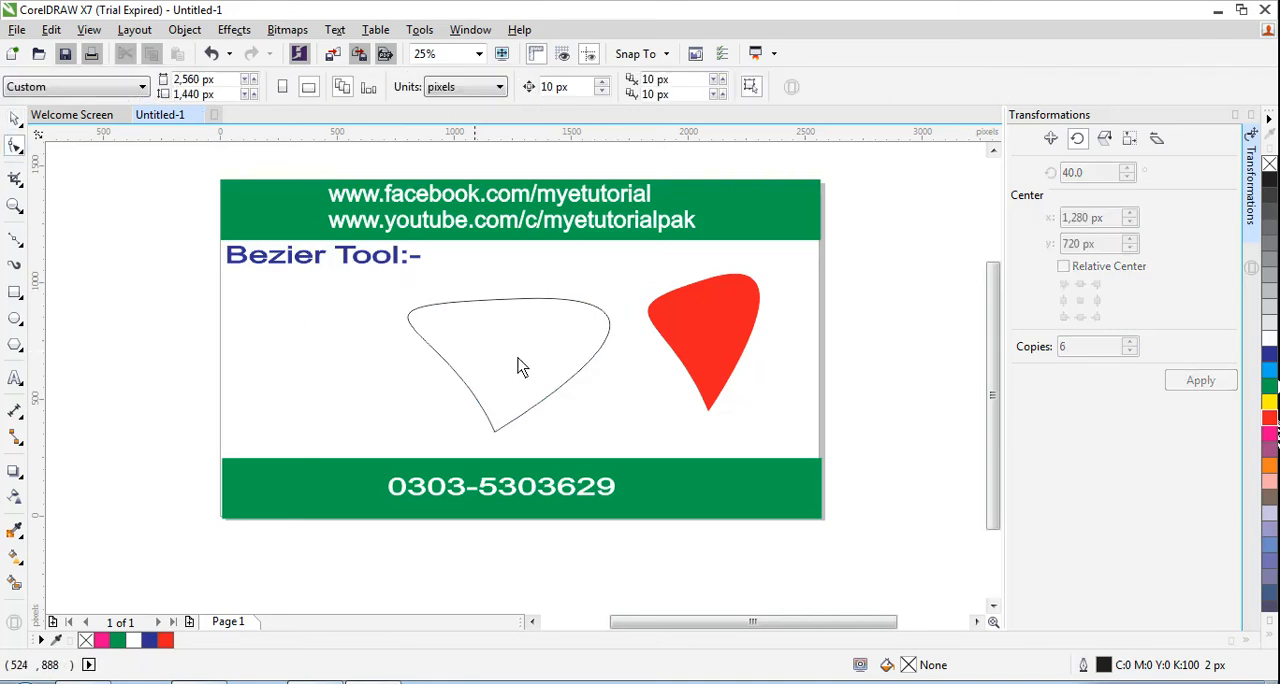
pyautogui.click(516, 301)
pyautogui.click(521, 299)
pyautogui.moveTo(519, 307); pyautogui.dragTo(518, 303)
pyautogui.rightClick(520, 302)
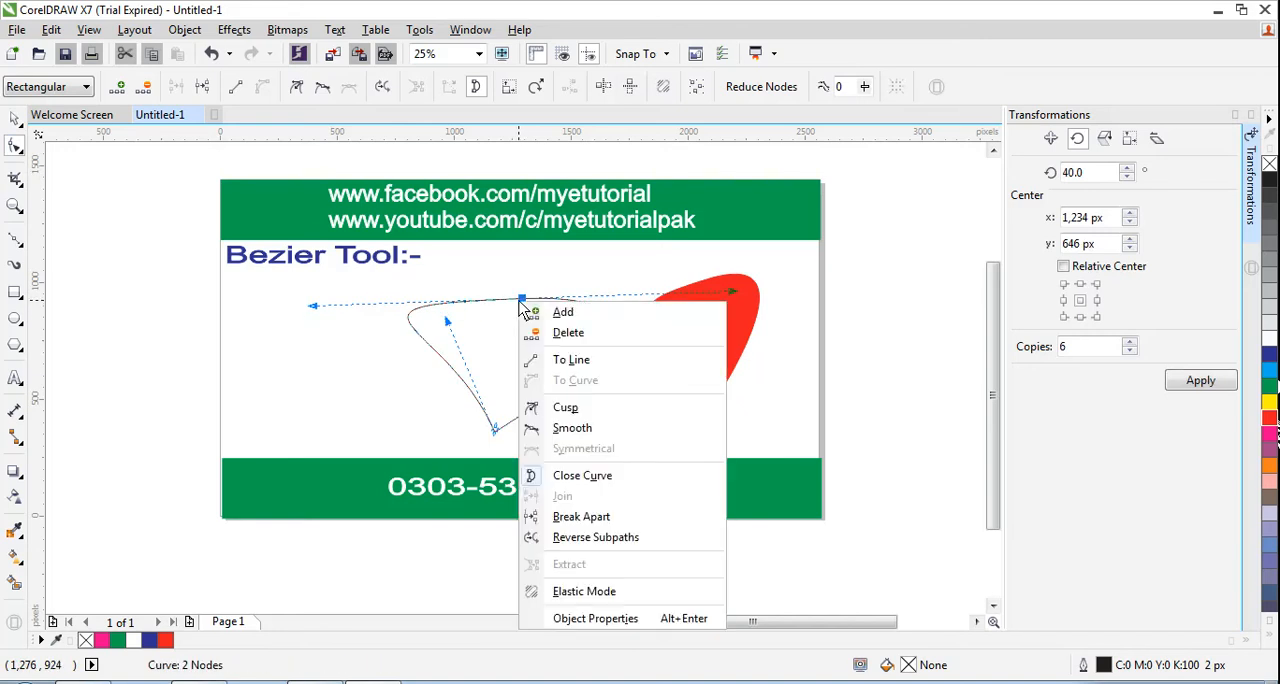
pyautogui.click(574, 358)
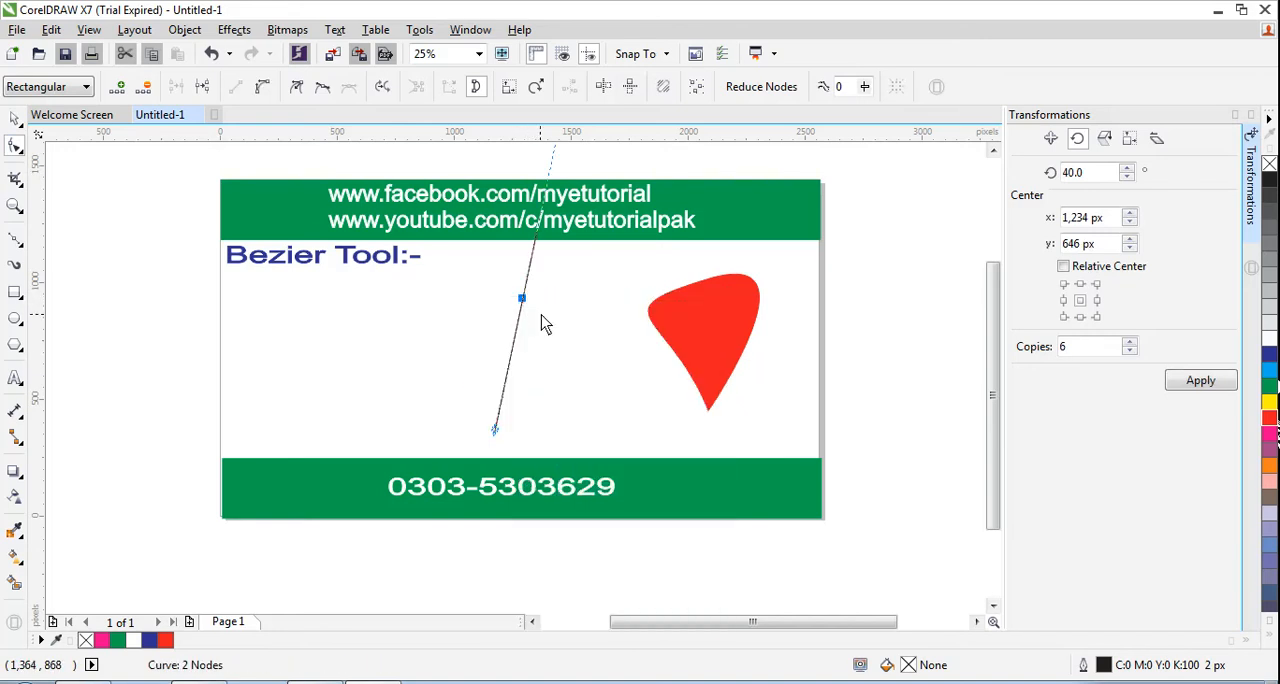
pyautogui.hotkey('ctrl', 'z')
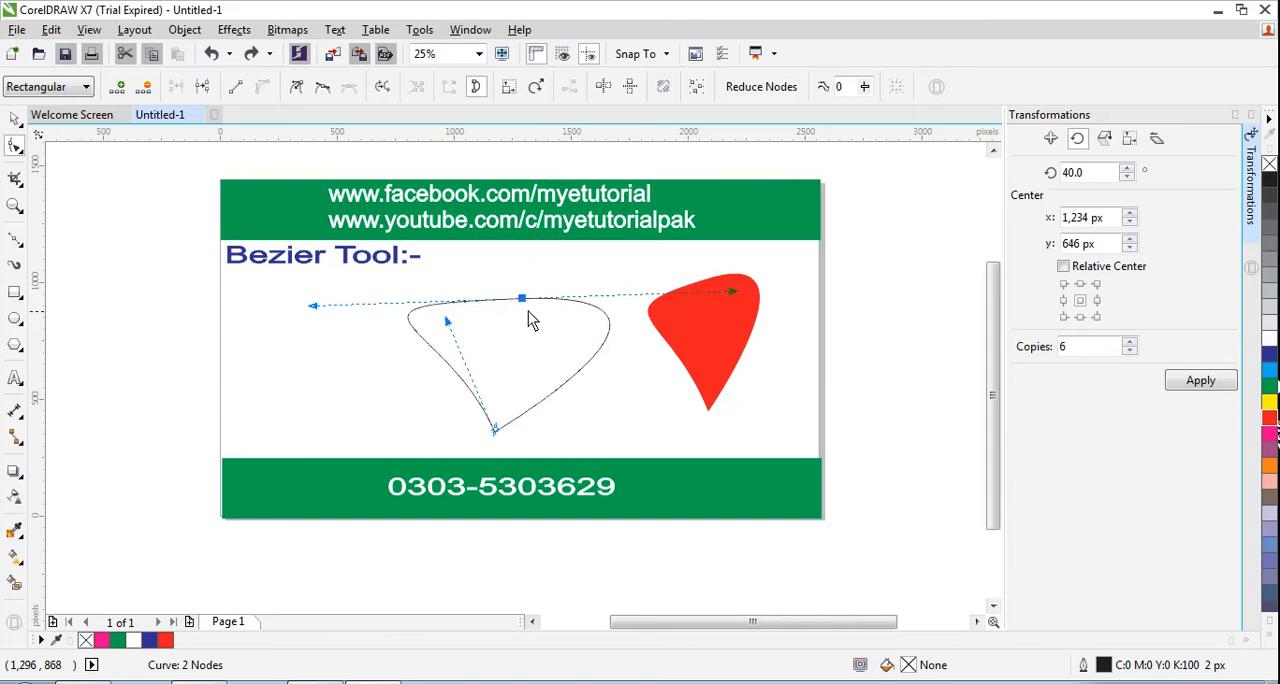
pyautogui.moveTo(519, 302); pyautogui.dragTo(518, 308)
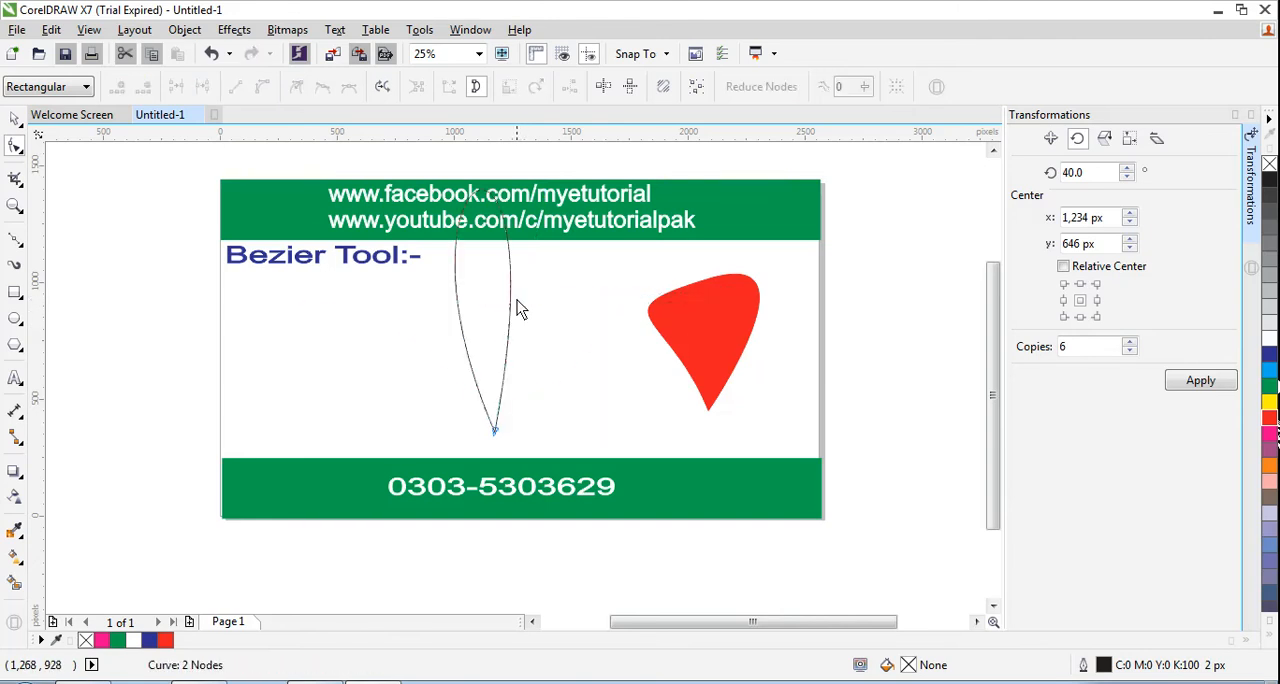
pyautogui.hotkey('ctrl', 'z')
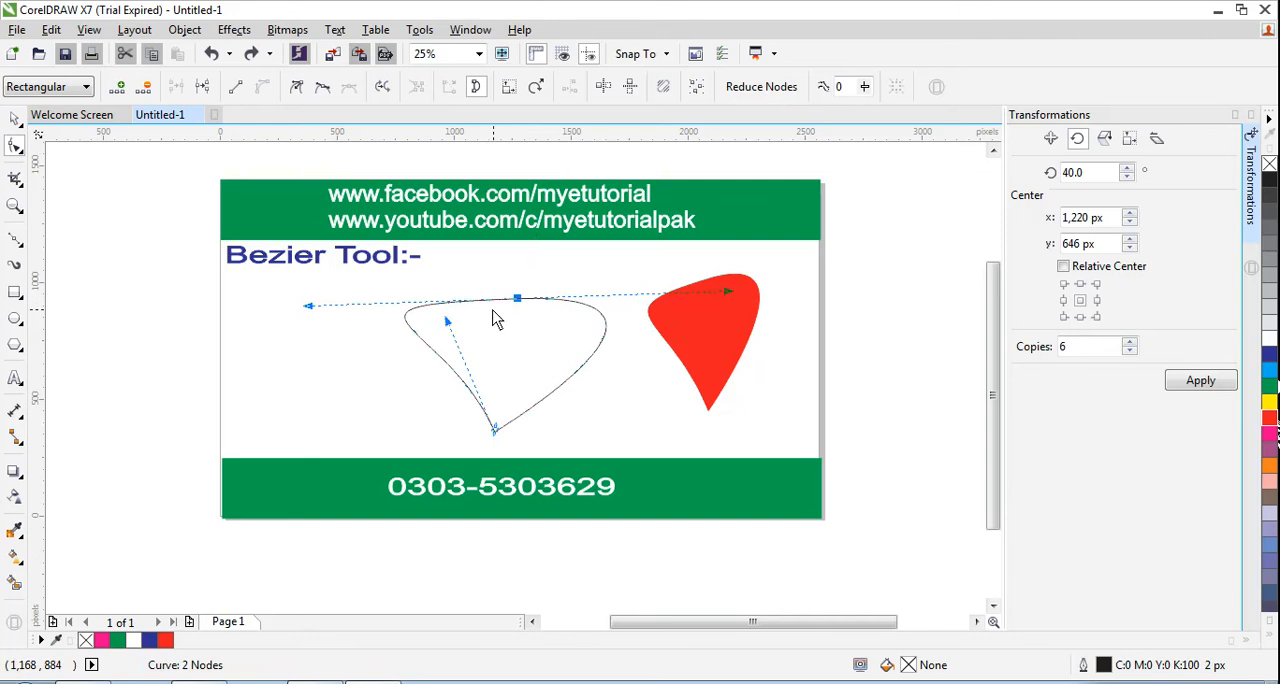
# - Scale the outlined curve down proportionally to about 534 by 355 px and move it up to about X 1,231 px, Y 786 px
pyautogui.click(14, 118)
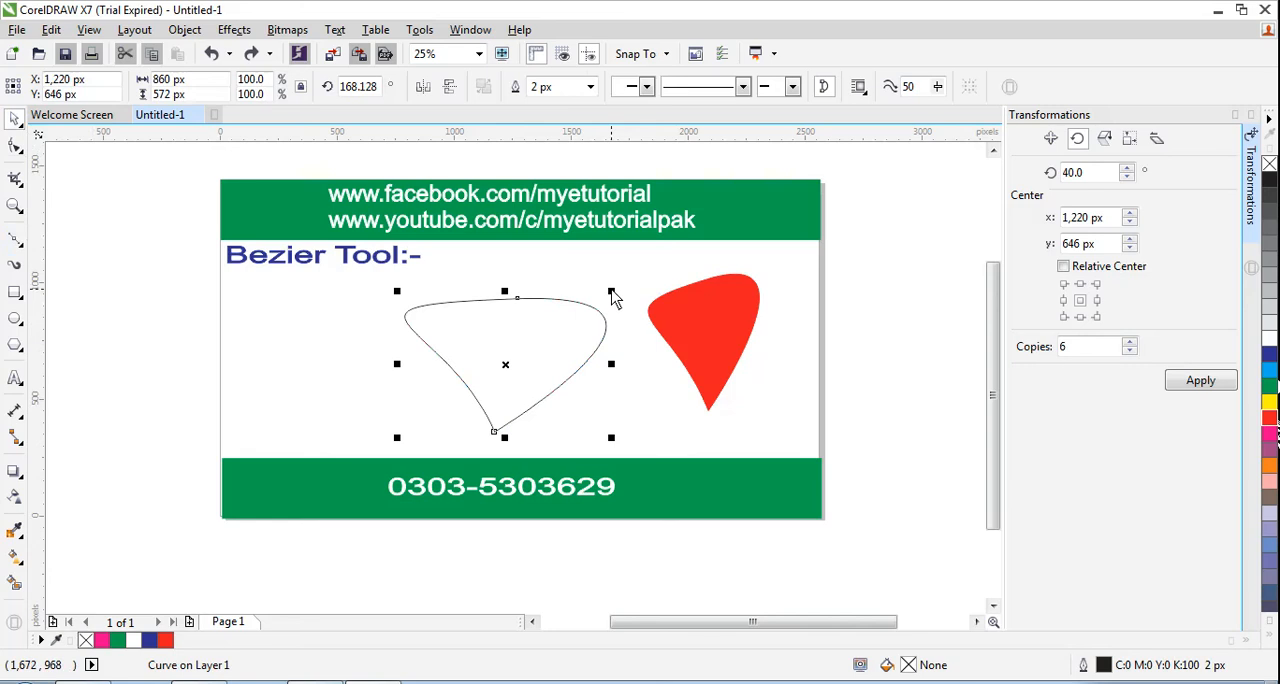
pyautogui.moveTo(611, 291); pyautogui.dragTo(585, 314)
pyautogui.click(346, 366)
pyautogui.click(594, 320)
pyautogui.moveTo(527, 360); pyautogui.dragTo(528, 333)
pyautogui.click(394, 374)
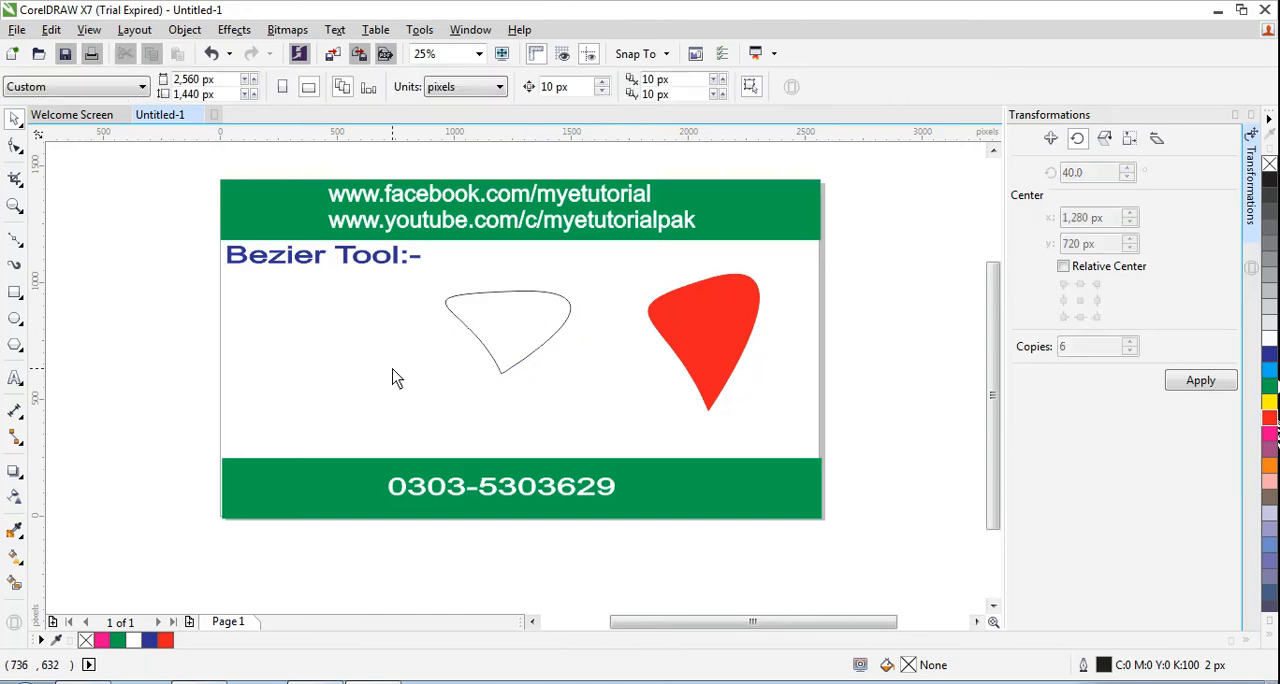
# - Try deleting the upper node of the scaled-down curve with the Shape tool, and undo the deletion
pyautogui.click(502, 372)
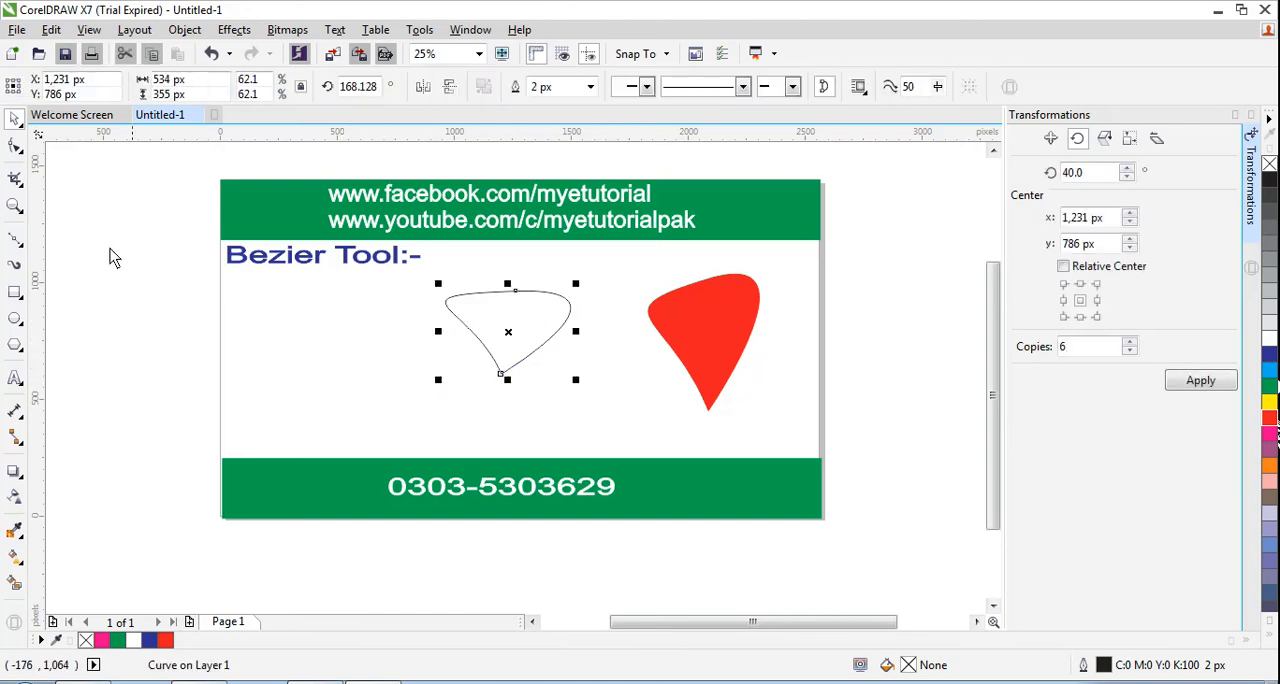
pyautogui.click(15, 146)
pyautogui.click(515, 291)
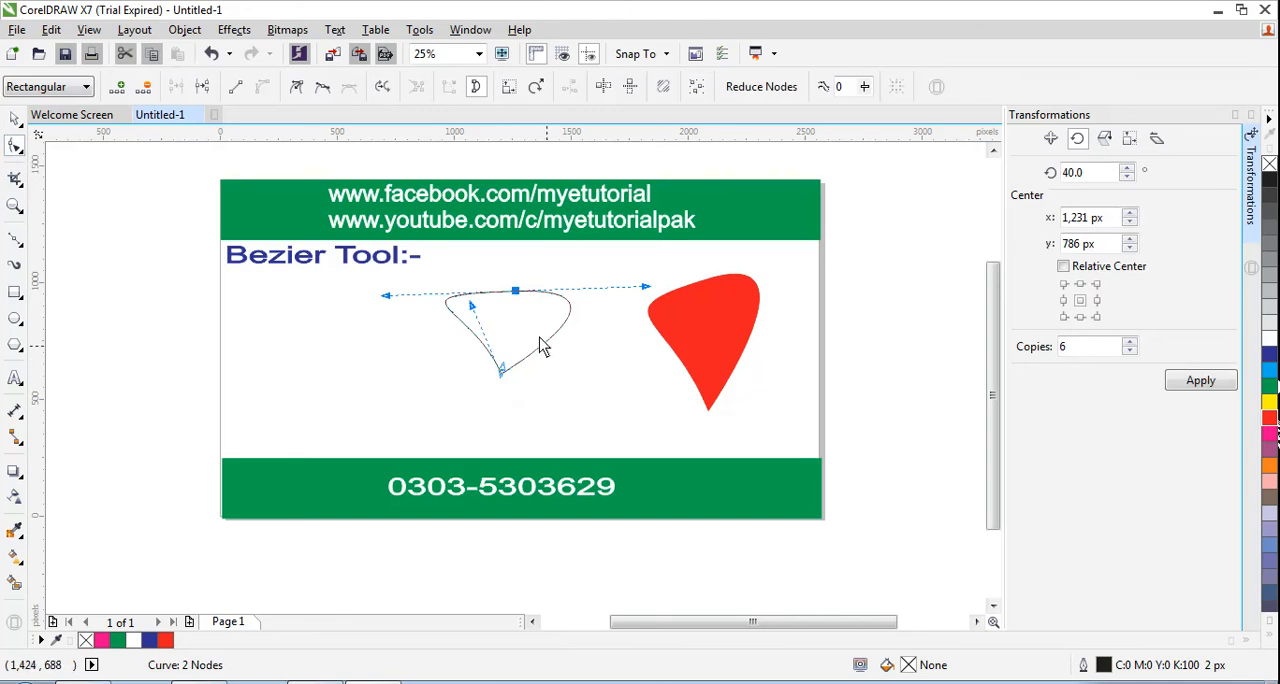
pyautogui.press('Delete')
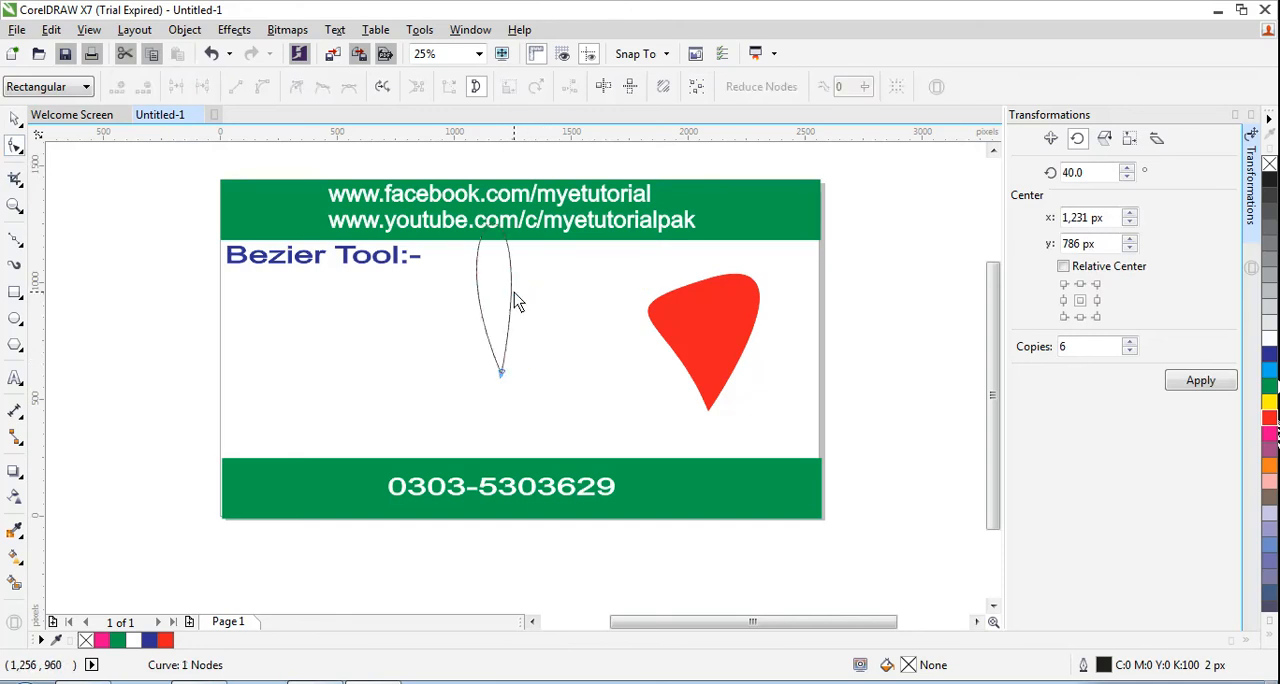
pyautogui.hotkey('ctrl', 'z')
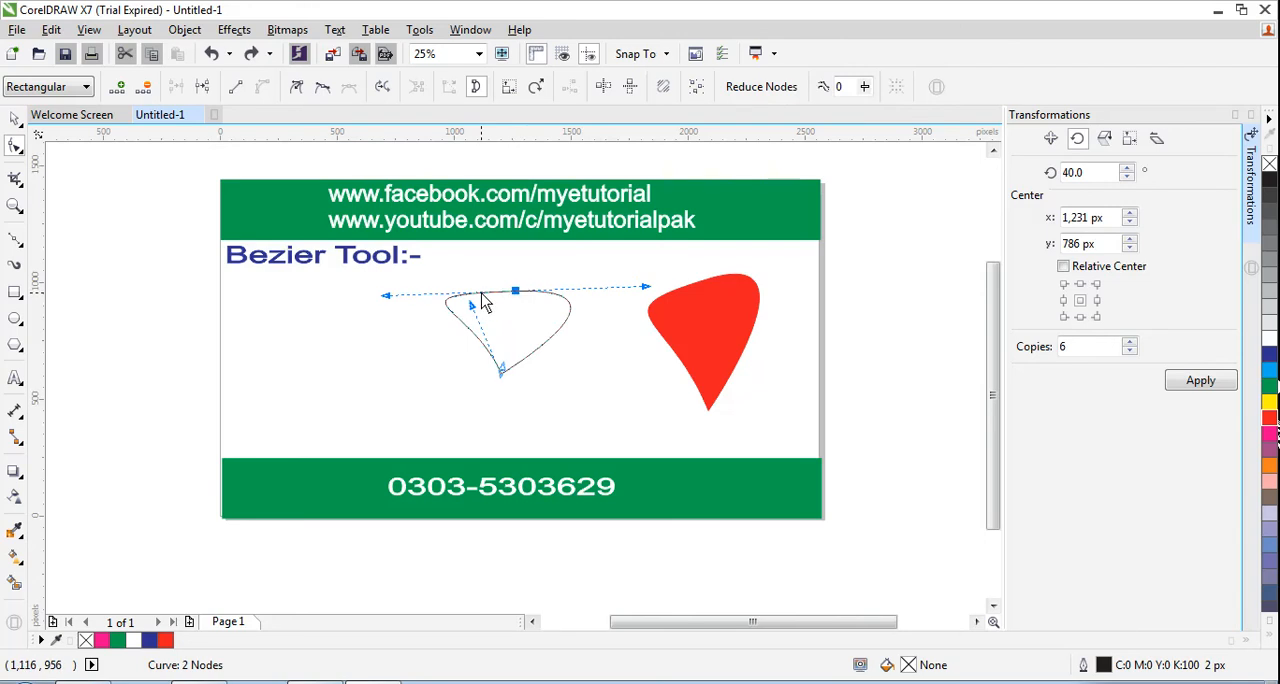
# - Add a node on the outlined curve's upper edge, to the left of its existing upper node
pyautogui.click(483, 295)
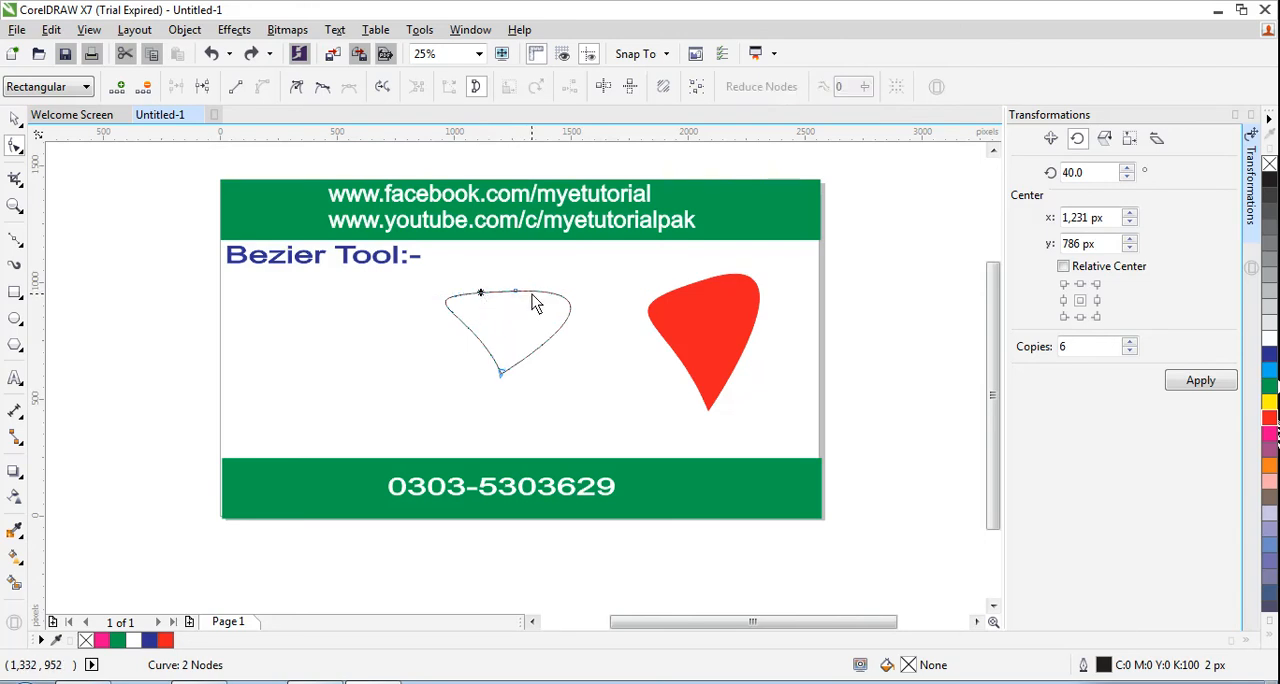
pyautogui.doubleClick(480, 293)
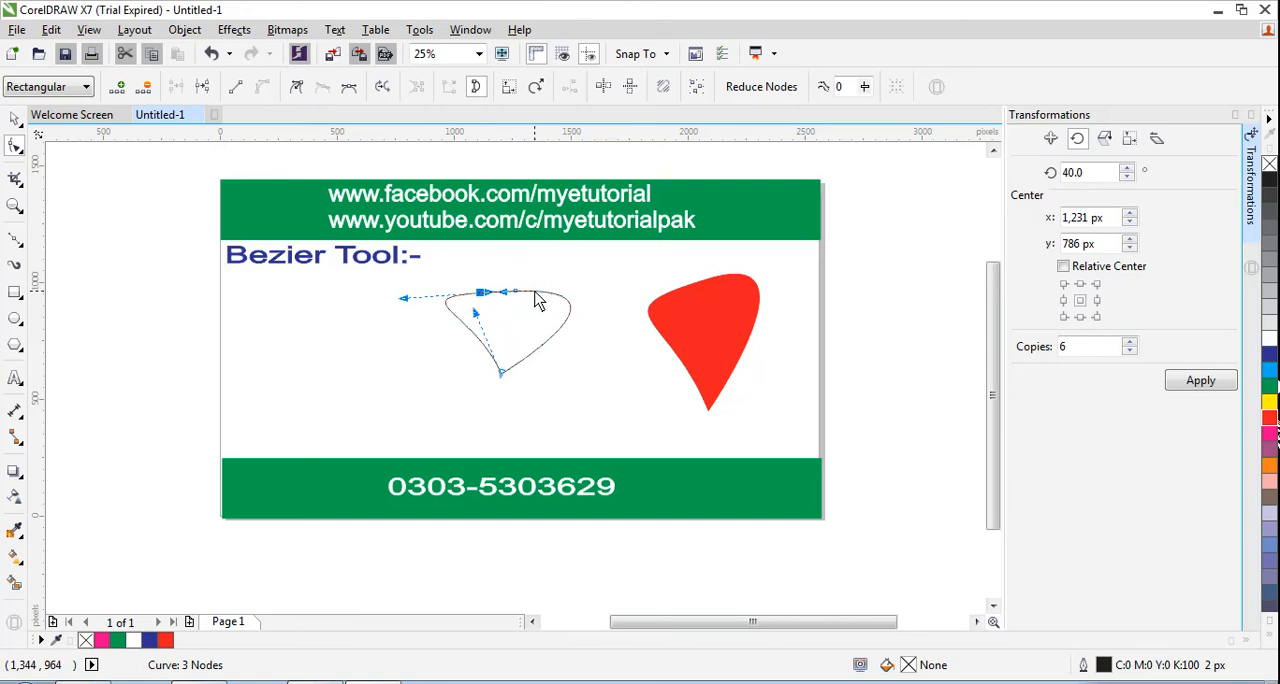
# - Try adding another node on the upper edge to the right of the existing ones, and undo it
pyautogui.click(535, 297)
pyautogui.doubleClick(535, 295)
pyautogui.moveTo(504, 292); pyautogui.dragTo(527, 292)
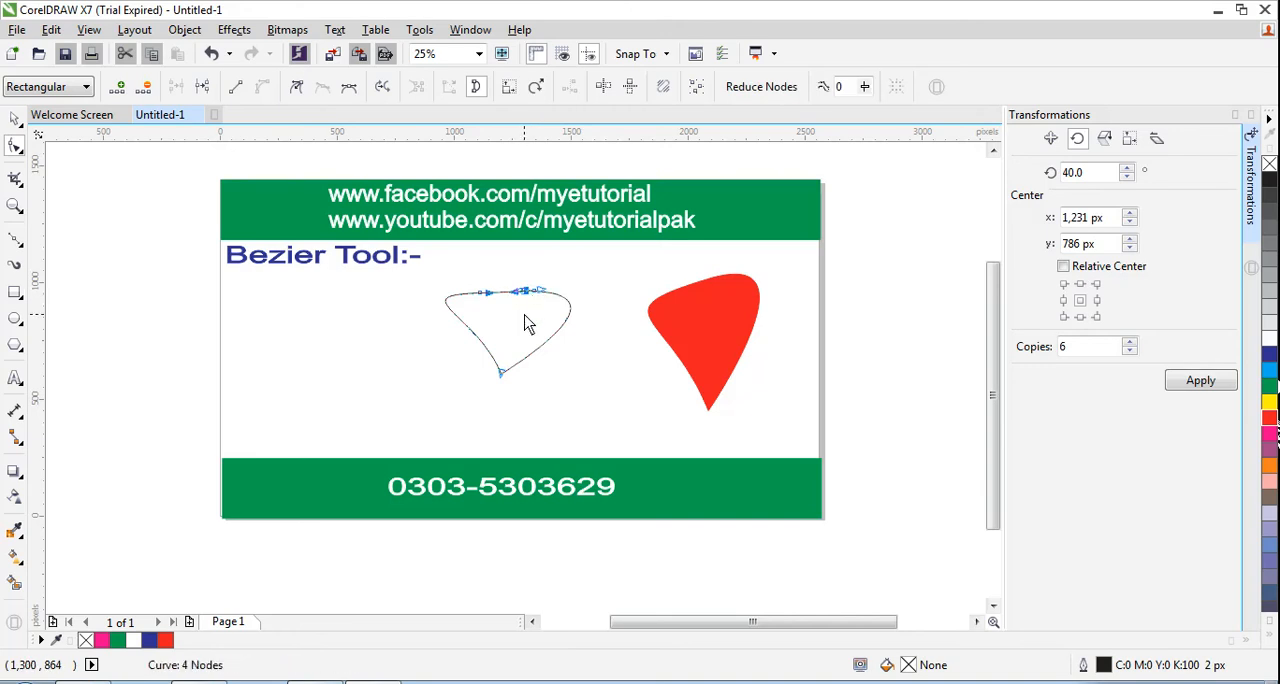
pyautogui.hotkey('ctrl', 'z')
pyautogui.click(526, 312)
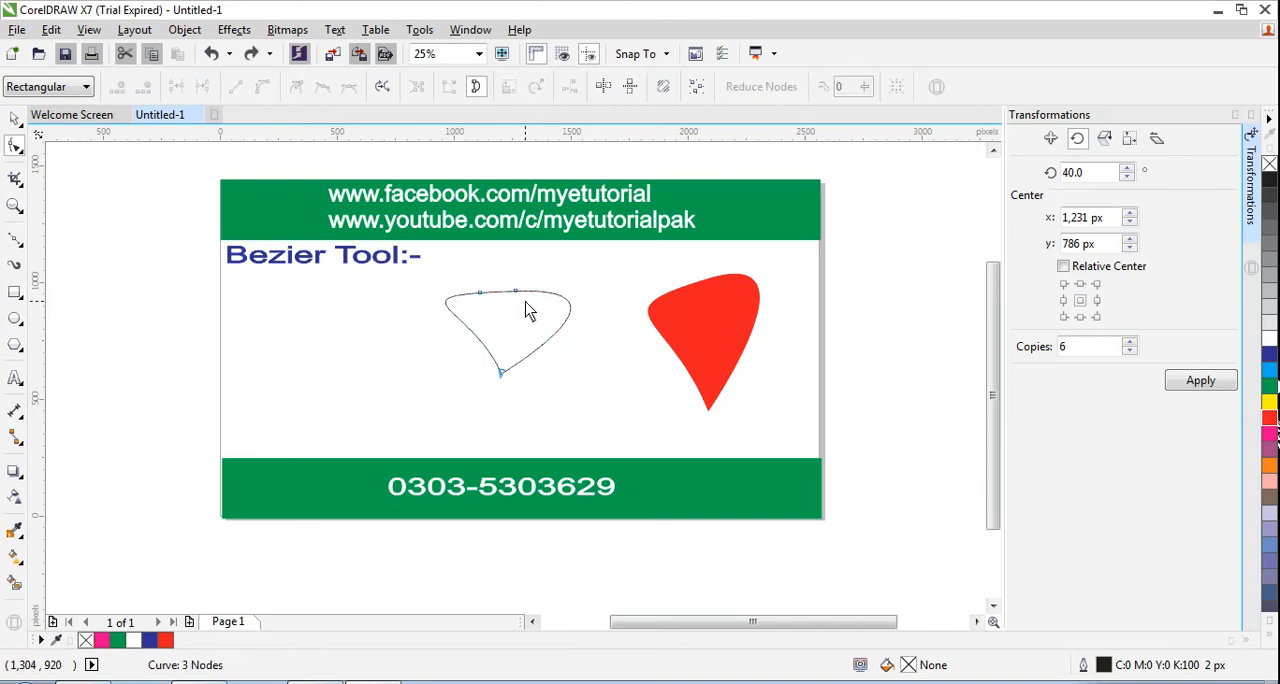
# - Bend the segment between the two upper nodes down into a dip, giving the curve two raised points
pyautogui.moveTo(515, 292)
pyautogui.mouseDown()
pyautogui.moveTo(533, 298)
pyautogui.moveTo(505, 302)
pyautogui.mouseUp()
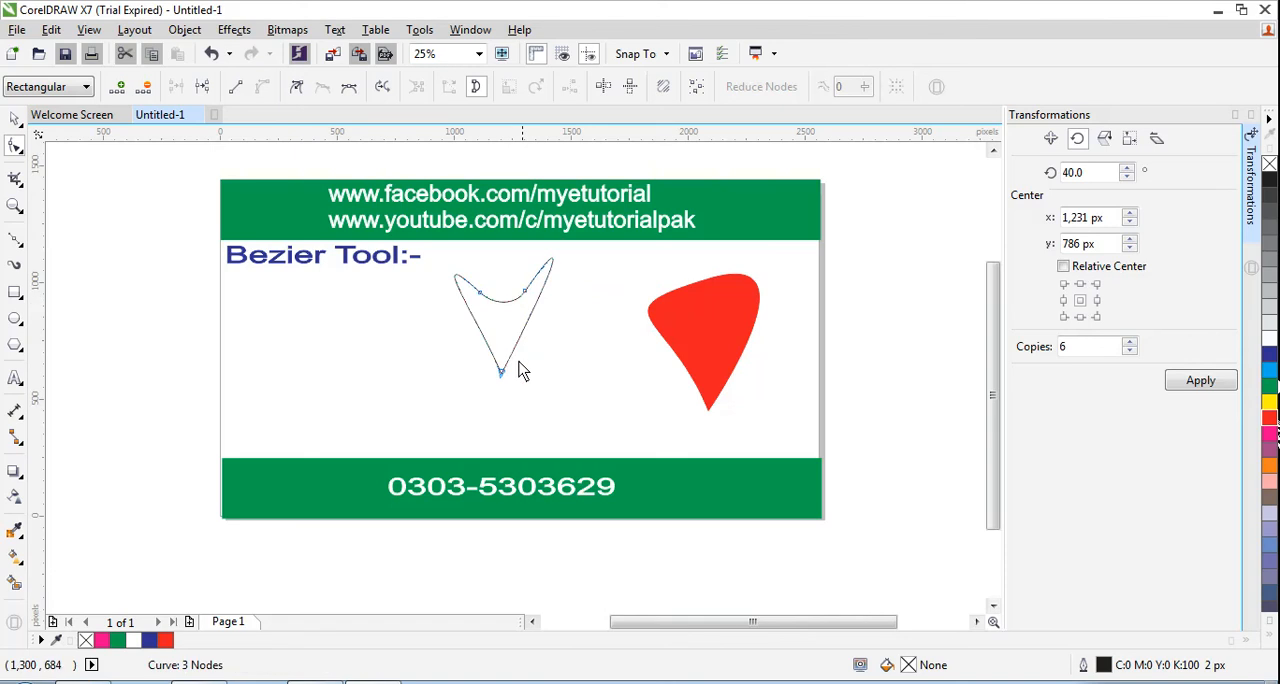
# - Enlarge the V-shaped curve to about 690 by 497 px and stretch it taller to about 84.6% vertical scale
pyautogui.click(15, 120)
pyautogui.moveTo(557, 320); pyautogui.dragTo(506, 363)
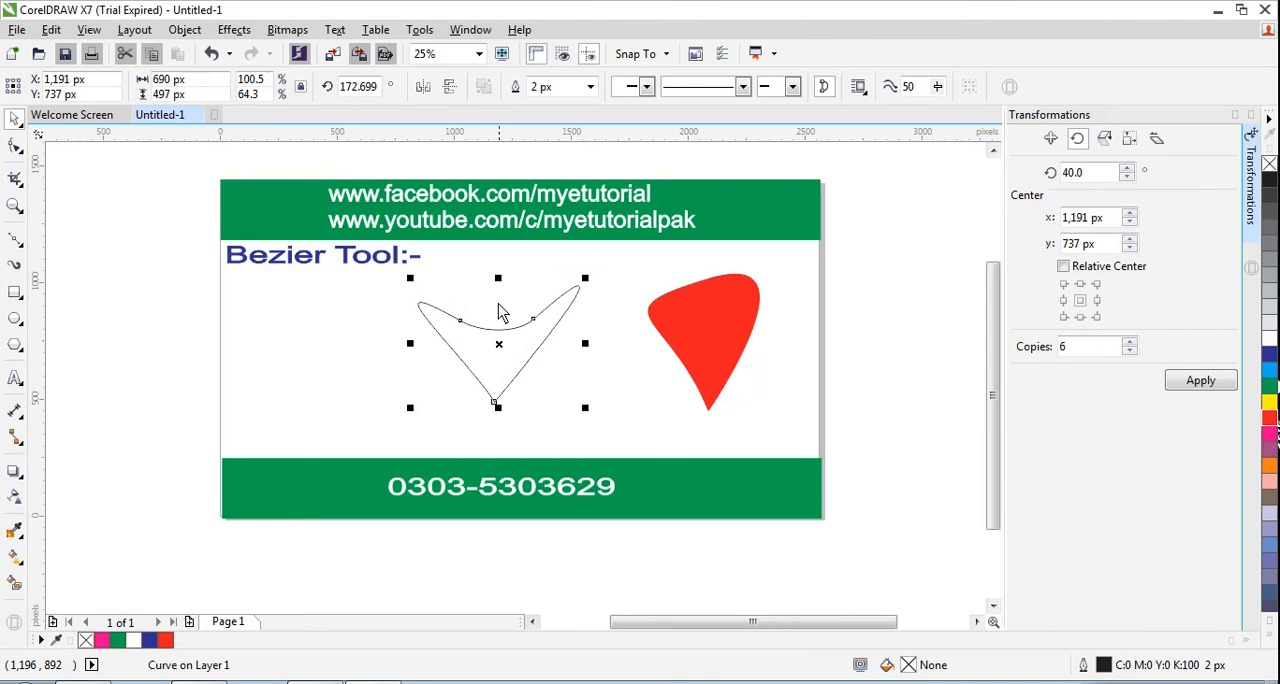
pyautogui.moveTo(498, 279); pyautogui.dragTo(500, 262)
# - Rotate the V-shaped curve to about 168° and move it to about X 1,410 px, Y 714 px beside the red shape
pyautogui.moveTo(586, 262)
pyautogui.mouseDown()
pyautogui.moveTo(617, 268)
pyautogui.moveTo(600, 276)
pyautogui.mouseUp()
pyautogui.click(576, 276)
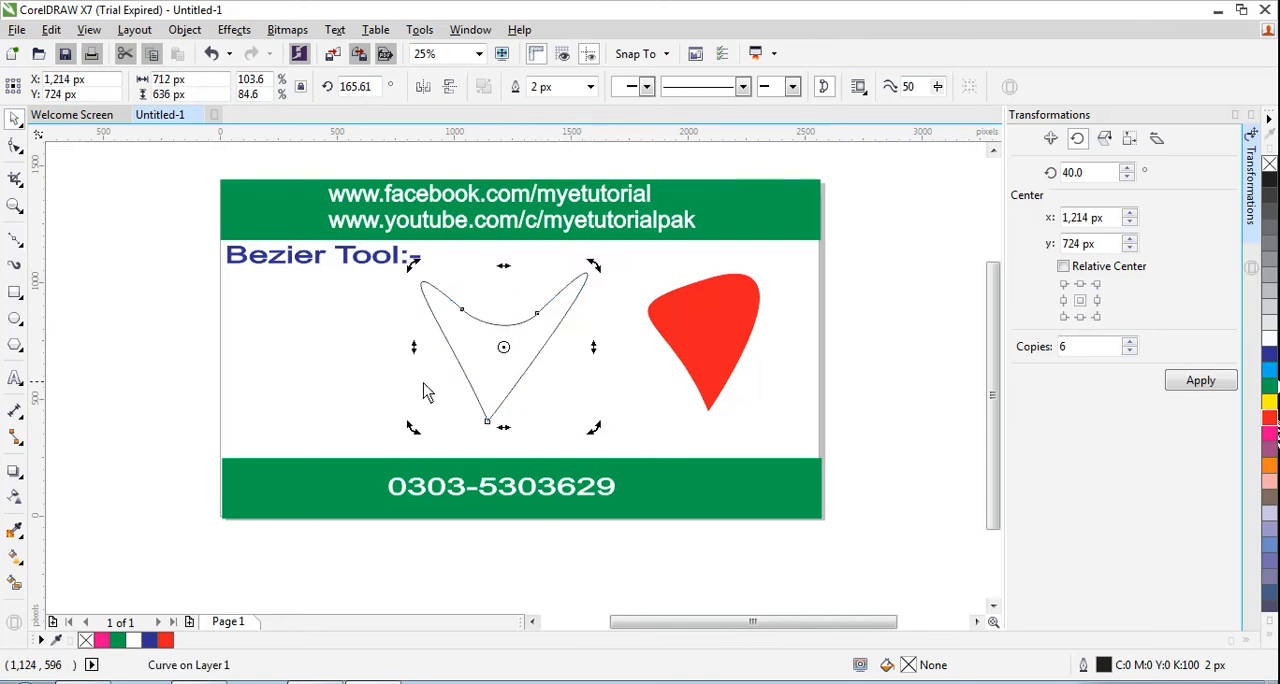
pyautogui.click(457, 371)
pyautogui.click(443, 323)
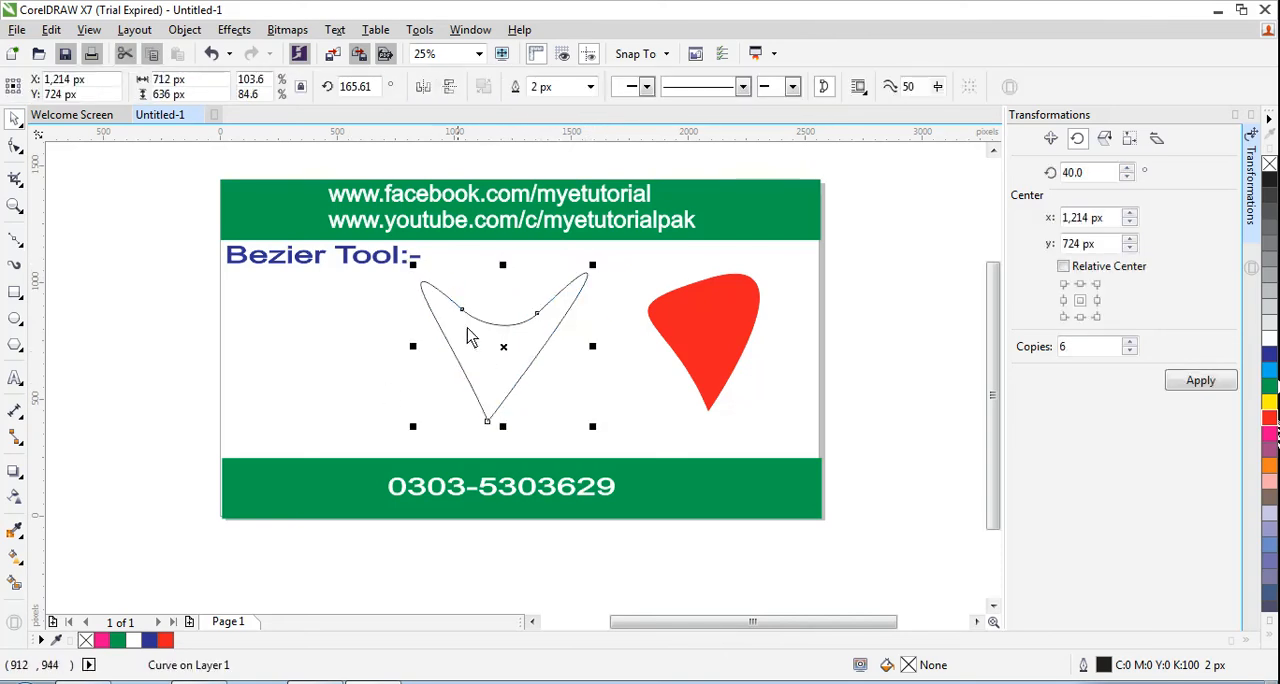
pyautogui.click(505, 352)
pyautogui.moveTo(413, 265); pyautogui.dragTo(410, 270)
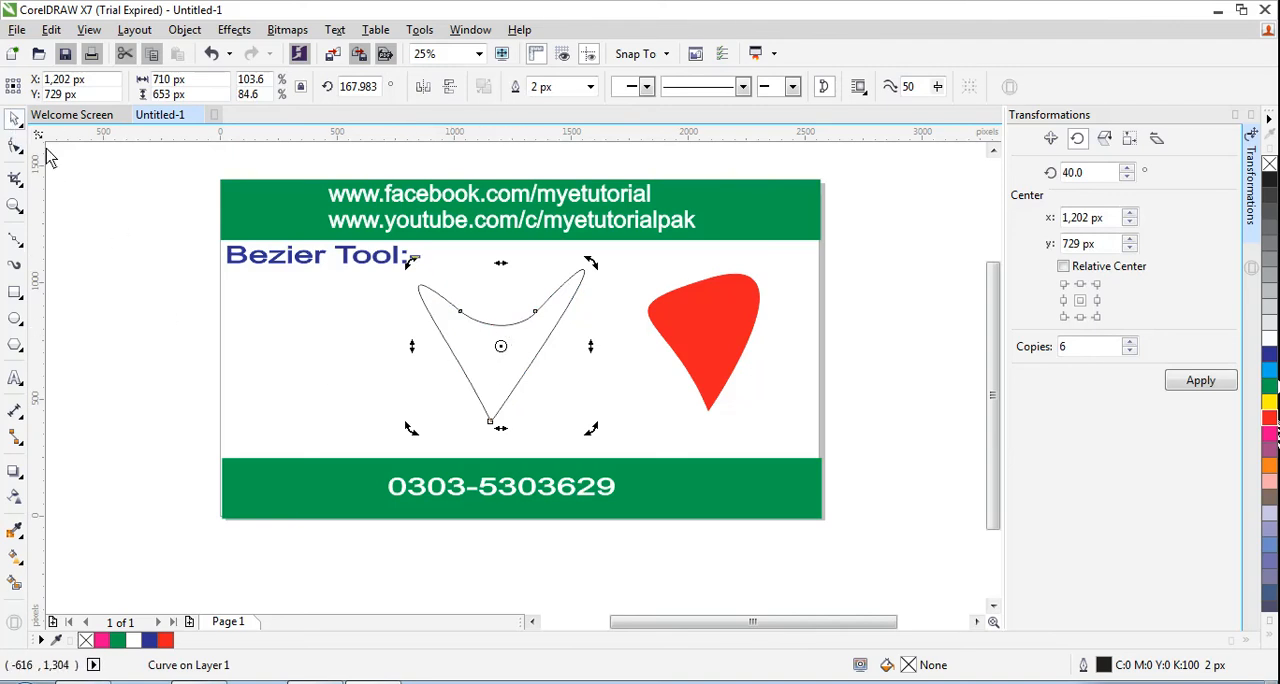
pyautogui.moveTo(484, 360); pyautogui.dragTo(526, 351)
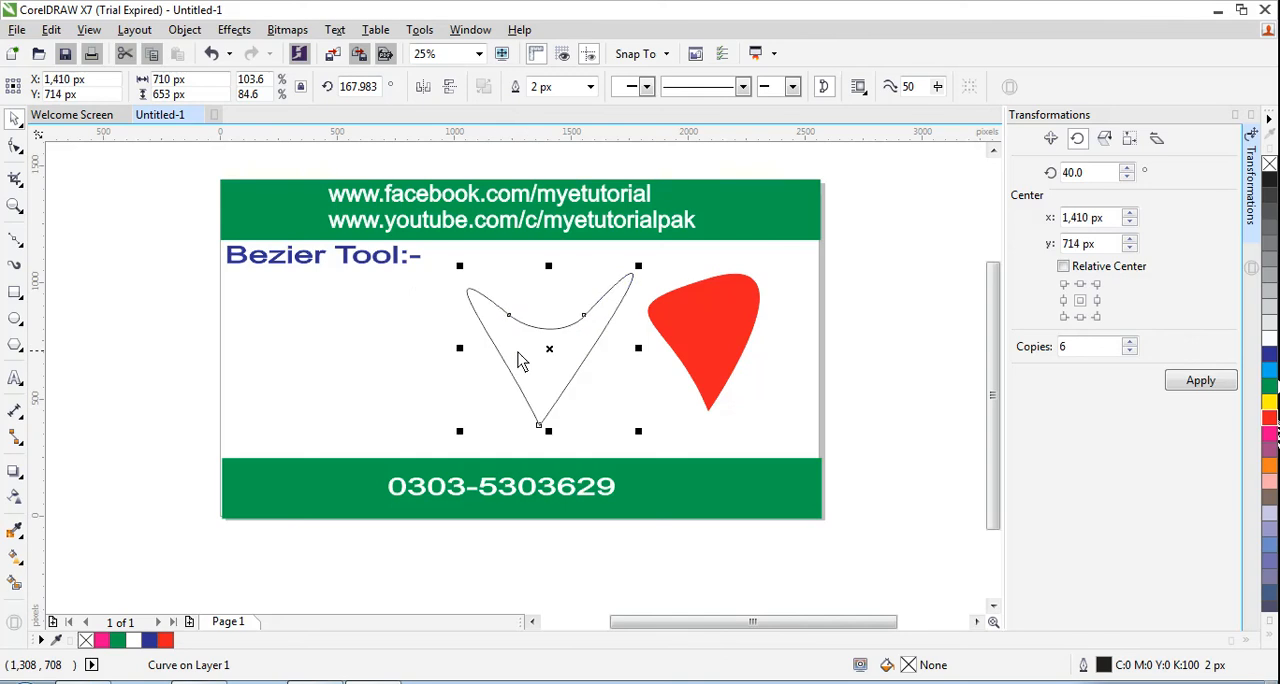
# - Apply red (C:0 M:100 Y:100 K:0) to the V-shaped curve's fill and outline, and deselect it
pyautogui.click(984, 445)
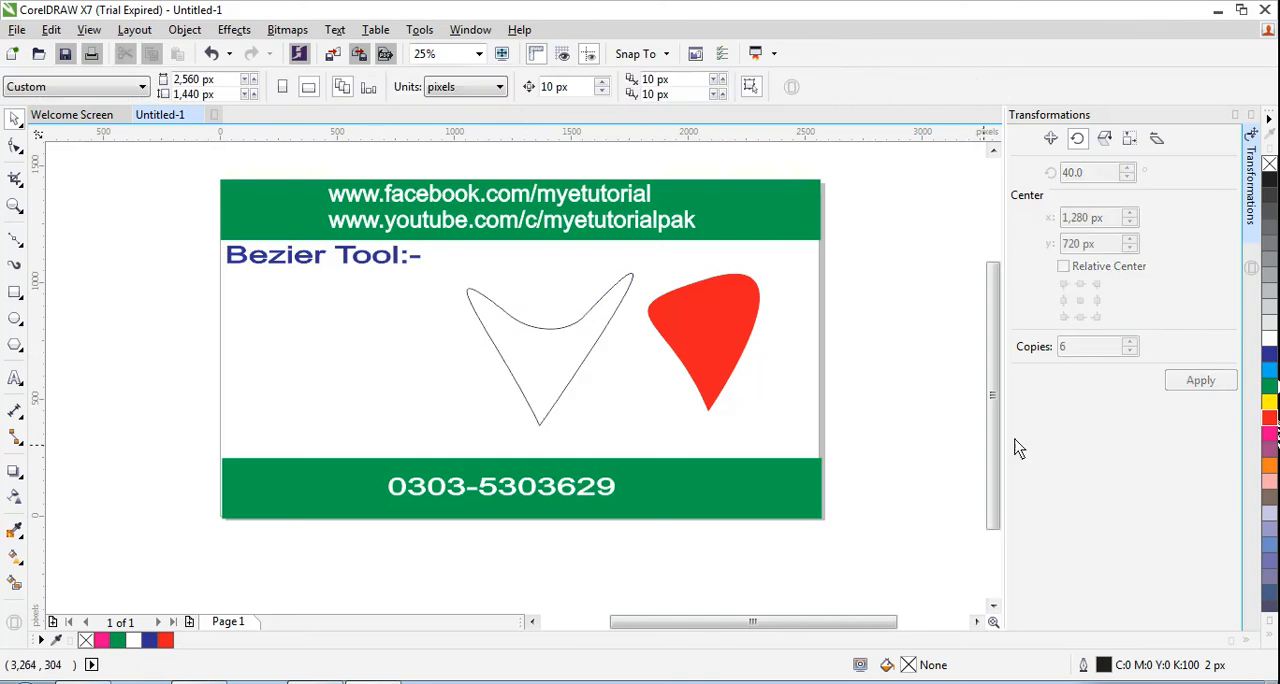
pyautogui.click(1270, 422)
pyautogui.click(787, 212)
pyautogui.click(528, 366)
pyautogui.click(1270, 420)
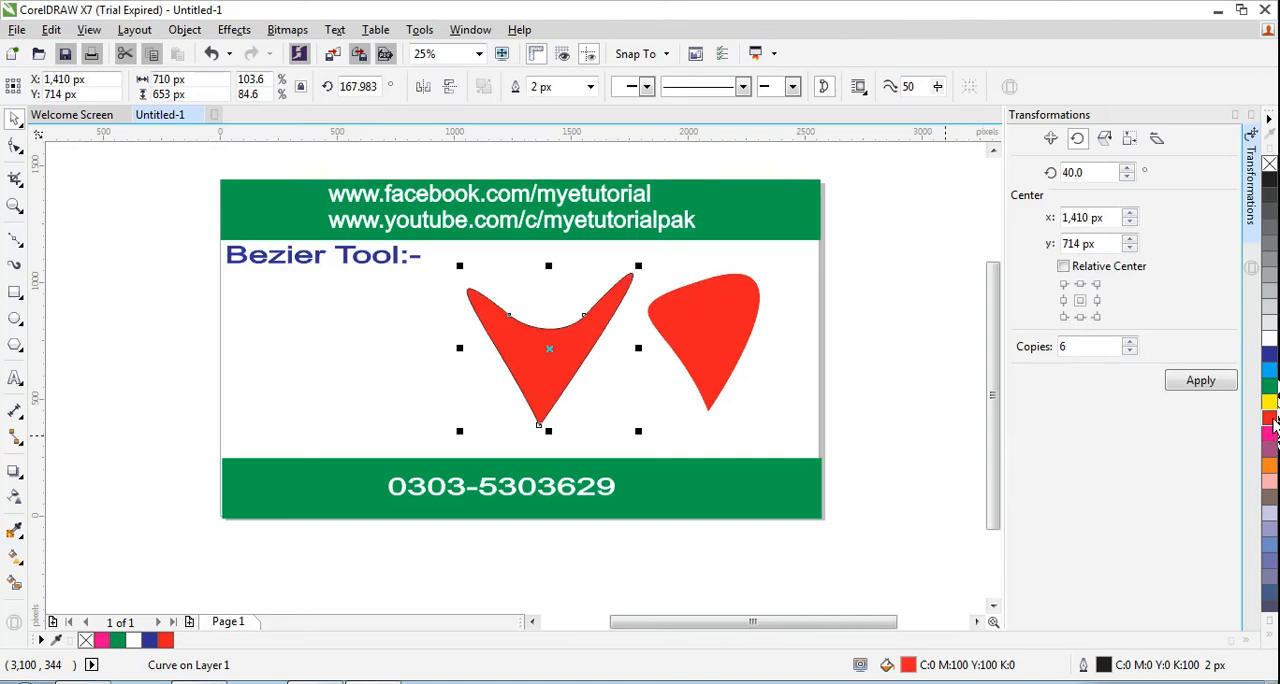
pyautogui.click(348, 358)
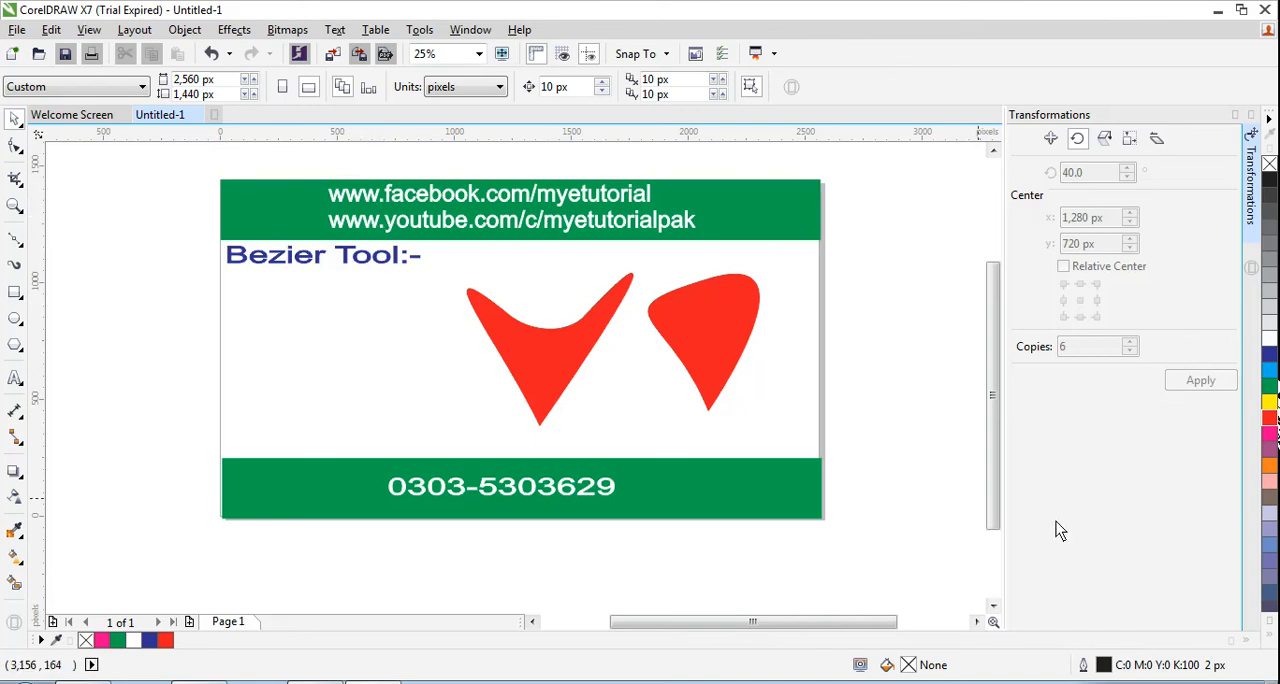
pyautogui.click(1115, 682)
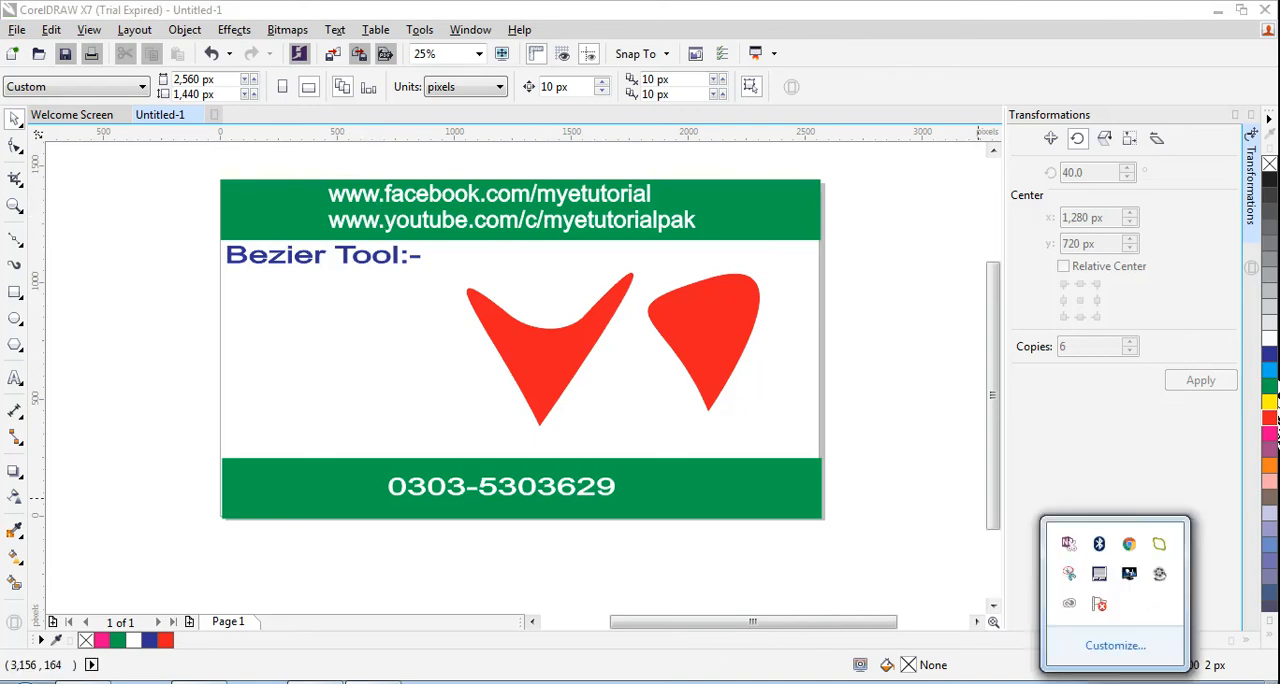
pyautogui.rightClick(1160, 577)
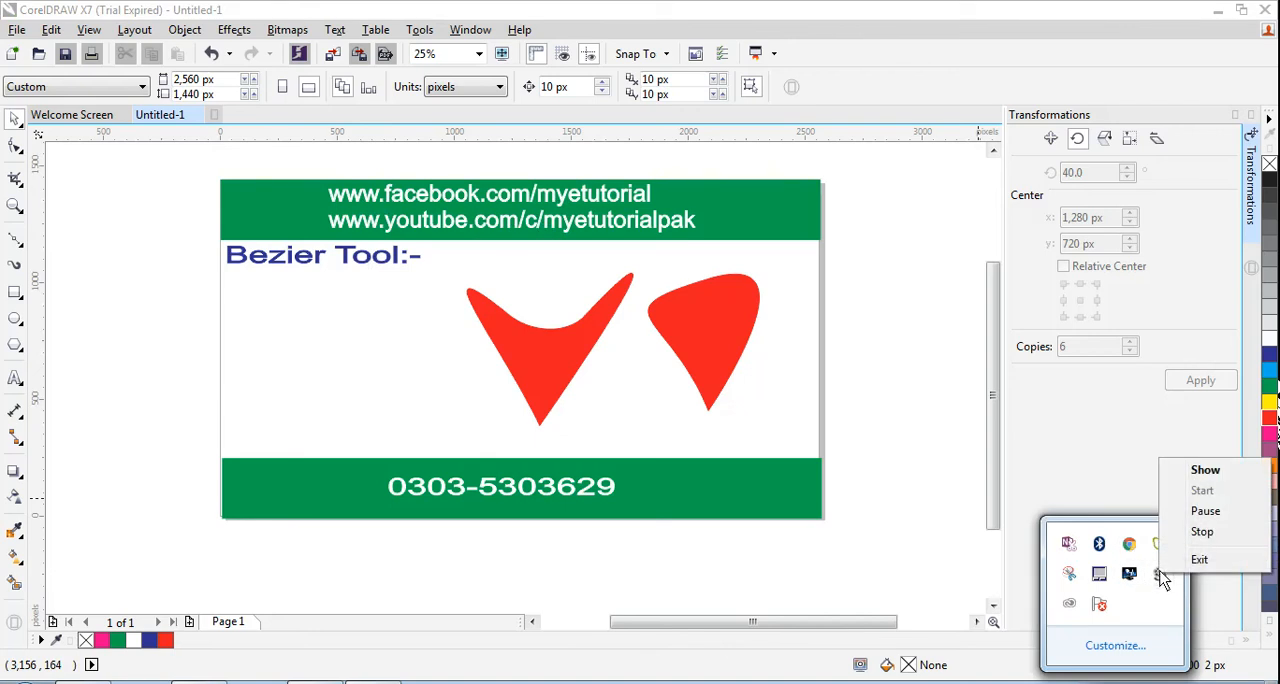